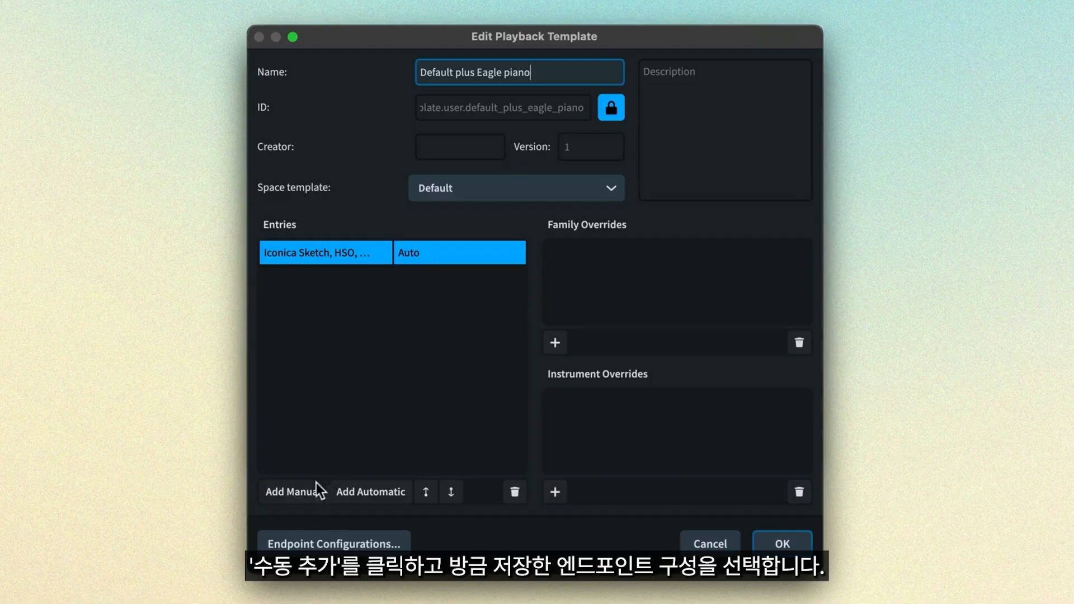
- Add the saved Eagle Piano endpoint configuration as a manual entry in the template
left_click(297, 495)
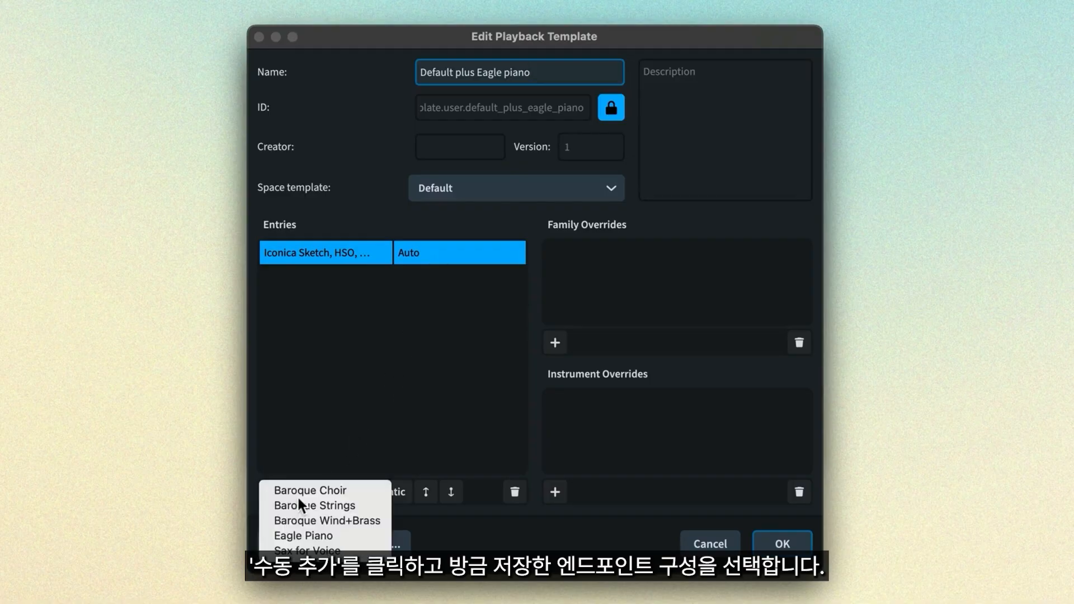
left_click(337, 540)
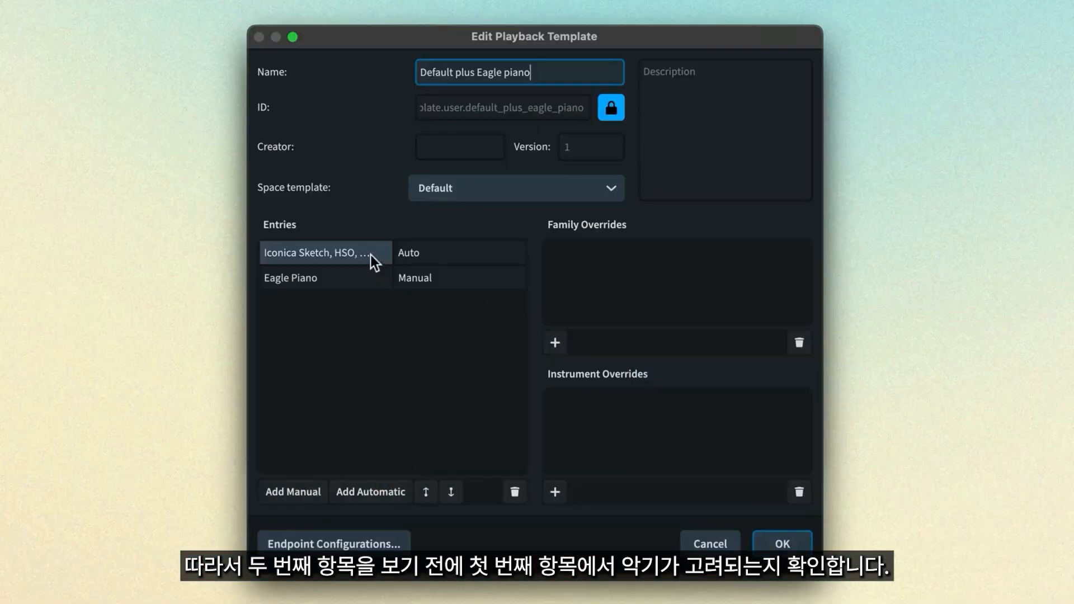
left_click(370, 254)
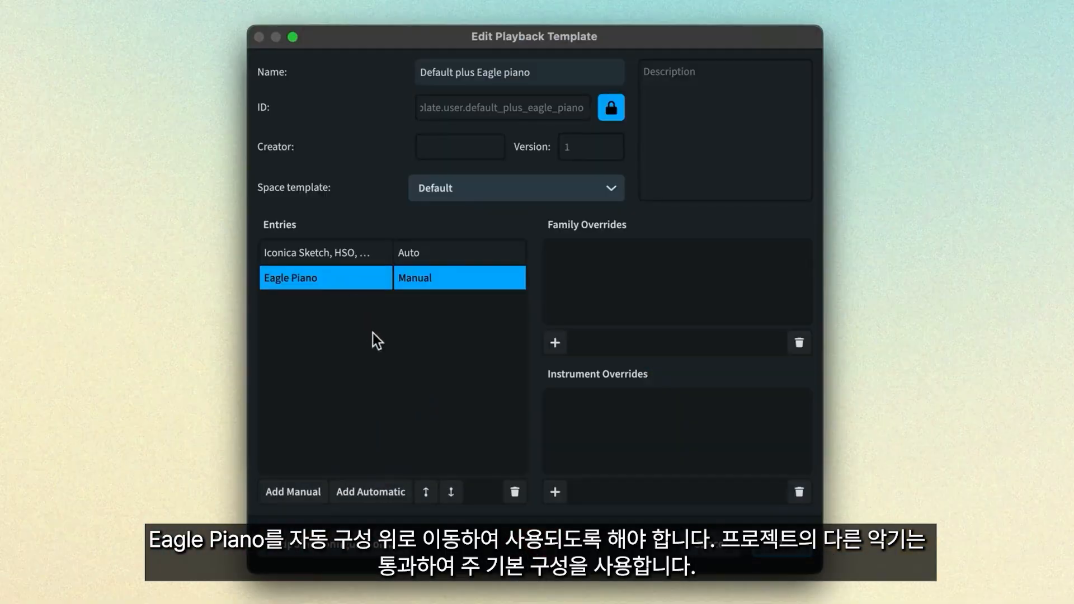
- Move Eagle Piano above the automatic Iconica Sketch, HSO entry and save the playback template
left_click(425, 493)
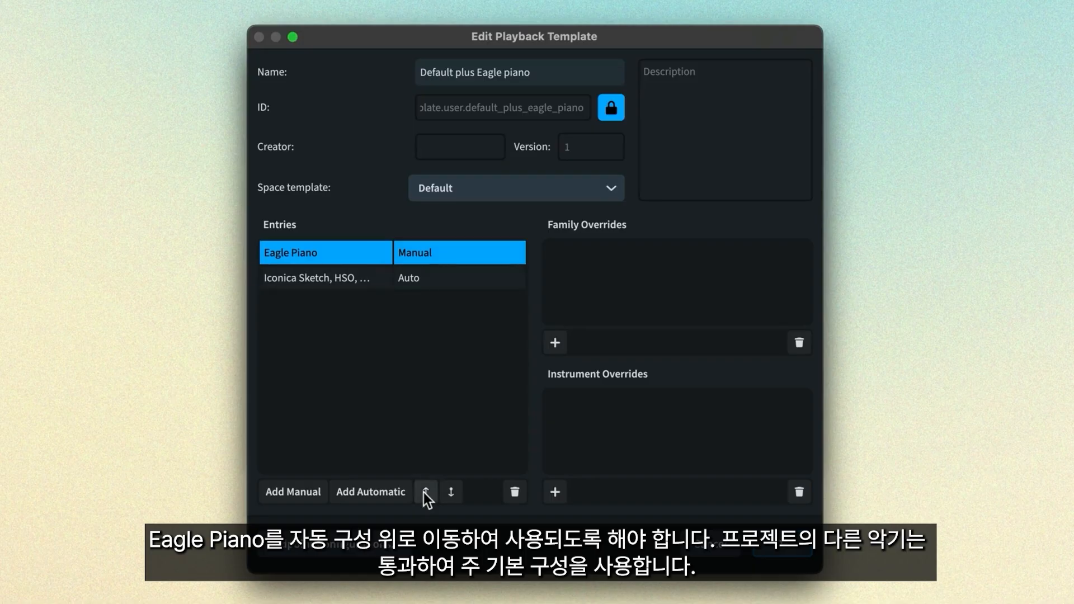
left_click(382, 288)
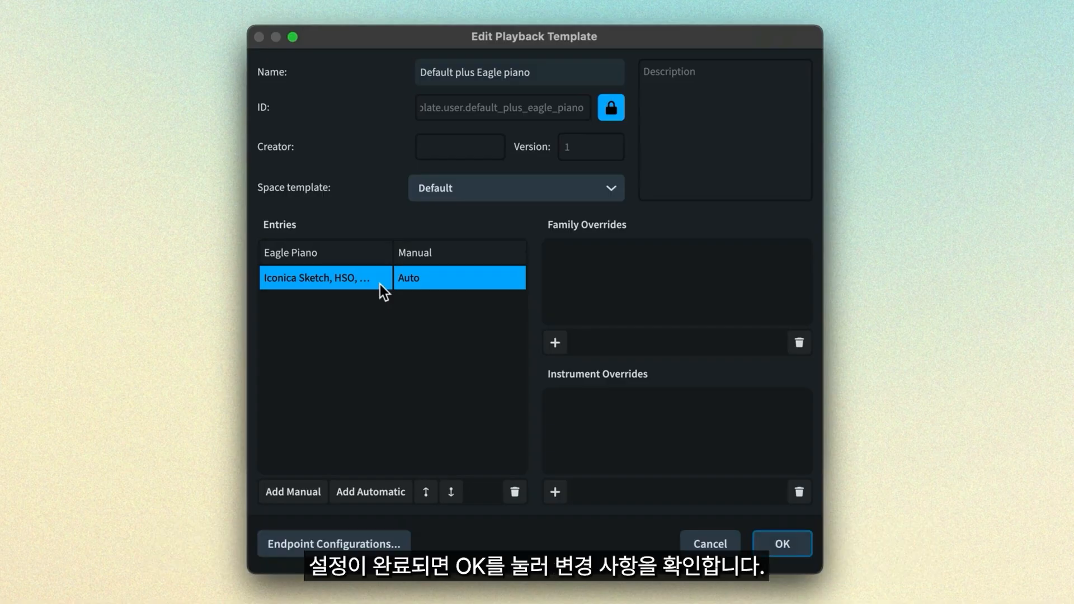
left_click(782, 542)
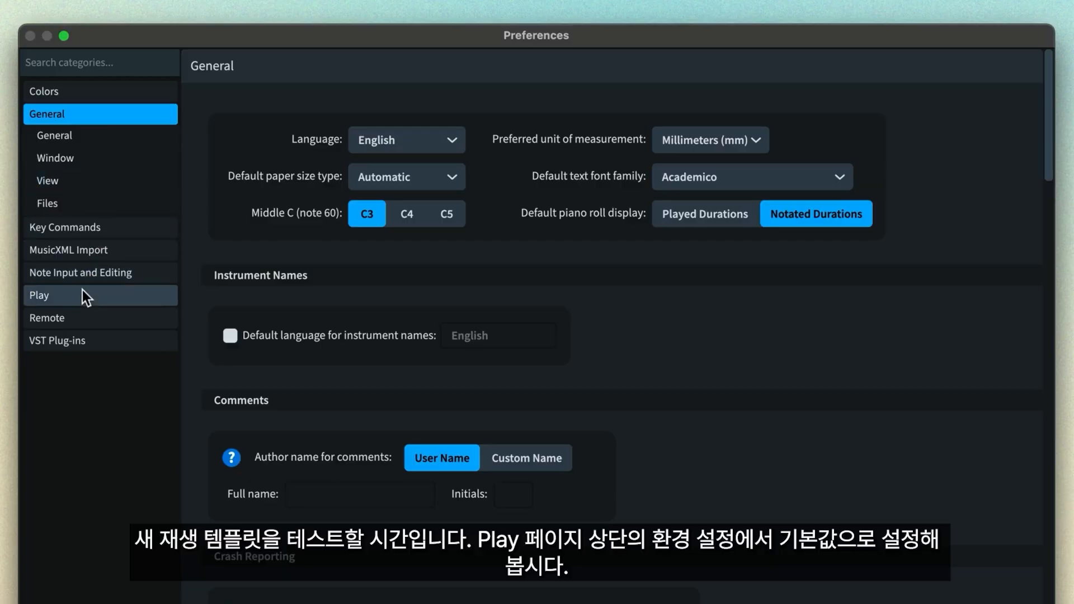
- Set Default plus Eagle piano as the default playback template in Play preferences
left_click(82, 291)
left_click(707, 184)
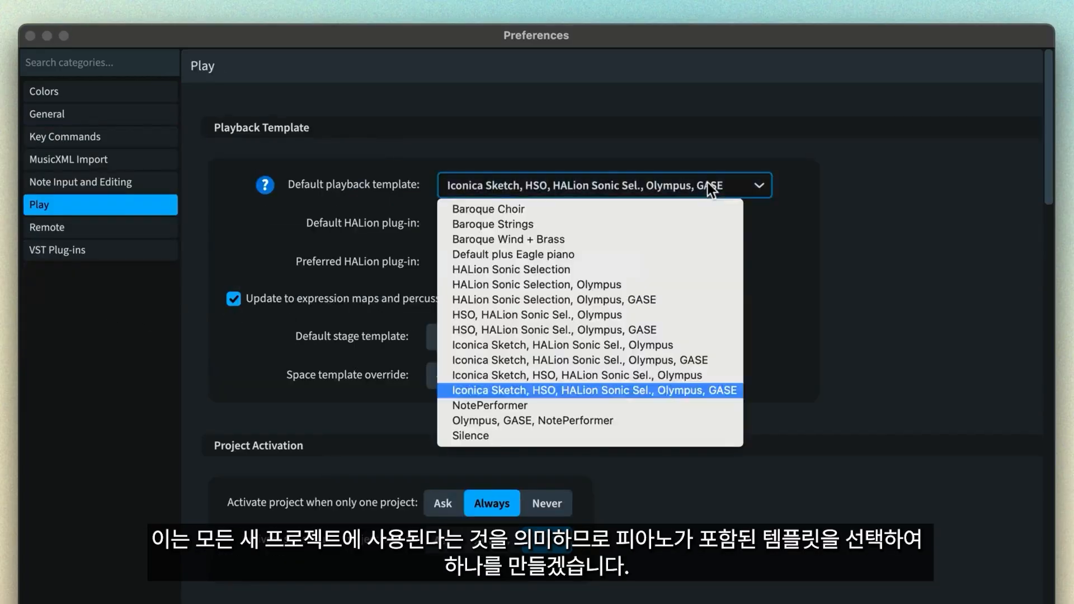
left_click(706, 256)
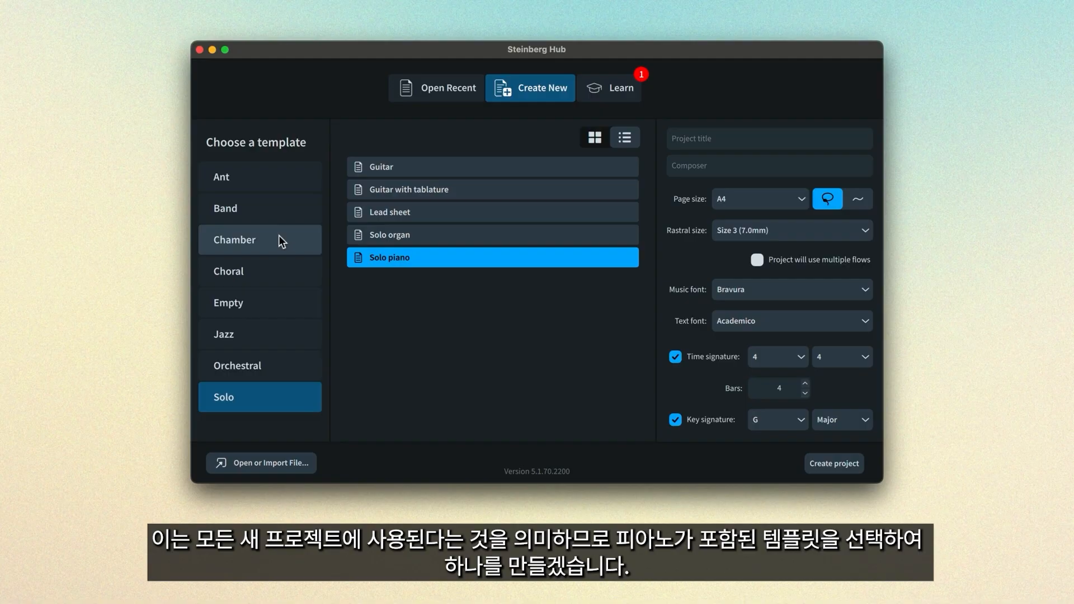
- Create a Chamber Piano trio project and inspect the piano's HALion Sonic instrument in Play mode
left_click(281, 239)
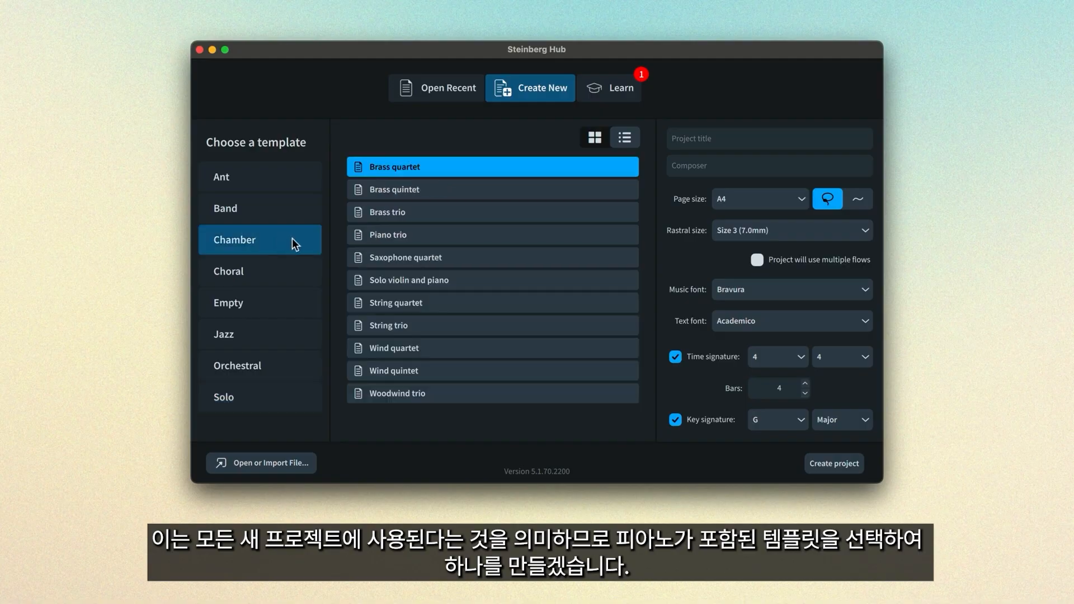
double_click(430, 236)
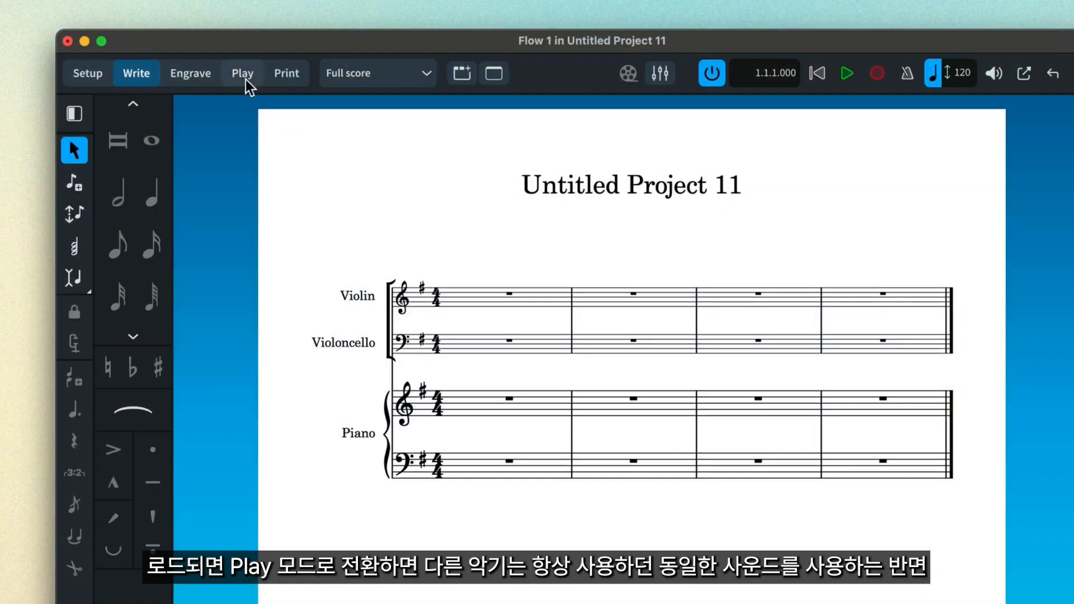
left_click(246, 79)
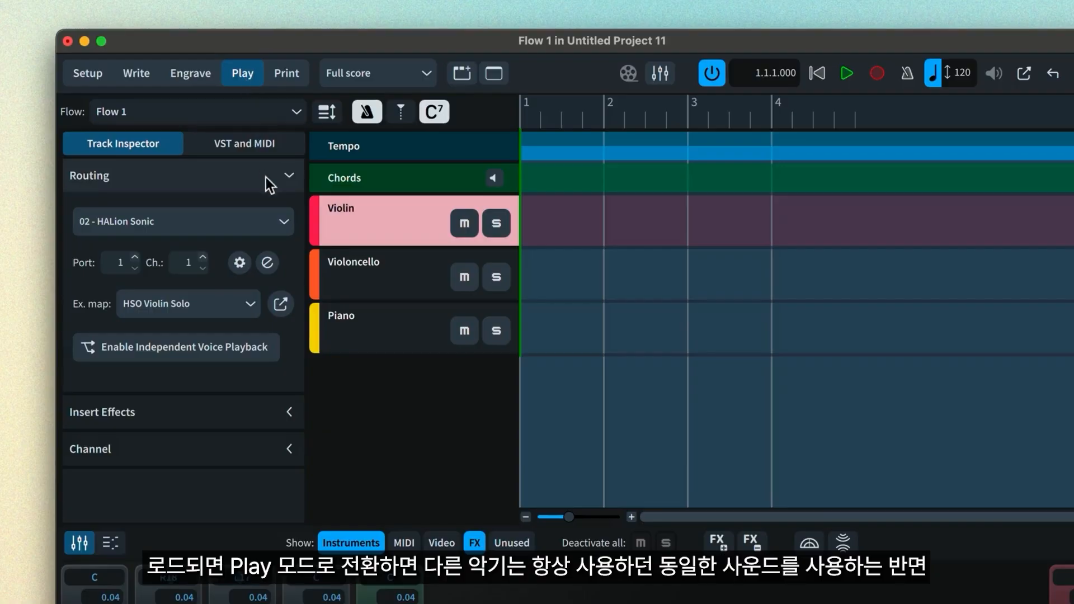
left_click(268, 263)
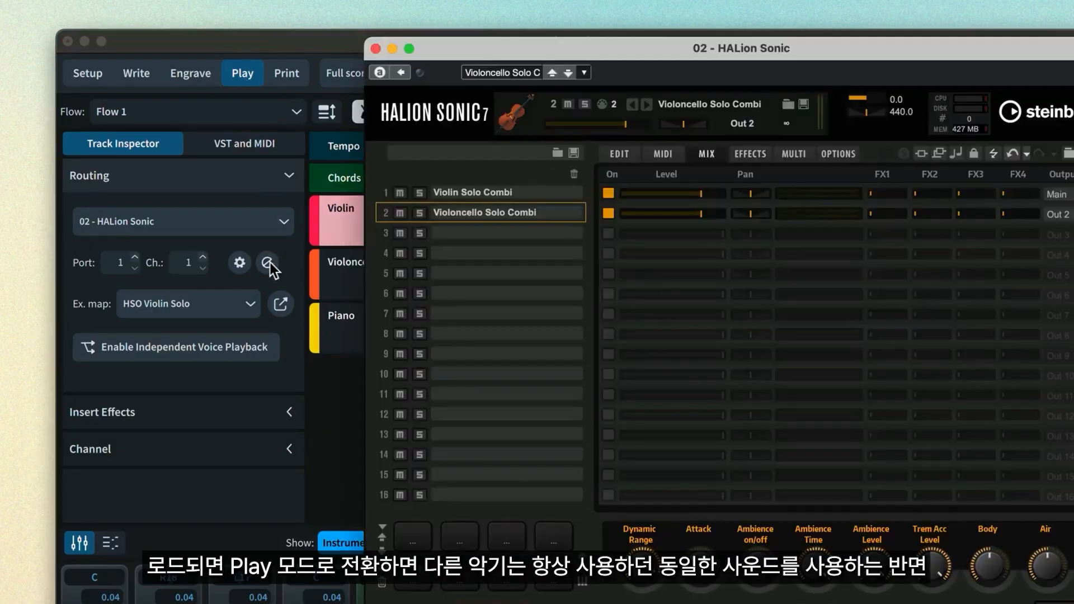
left_click(344, 328)
left_click(268, 263)
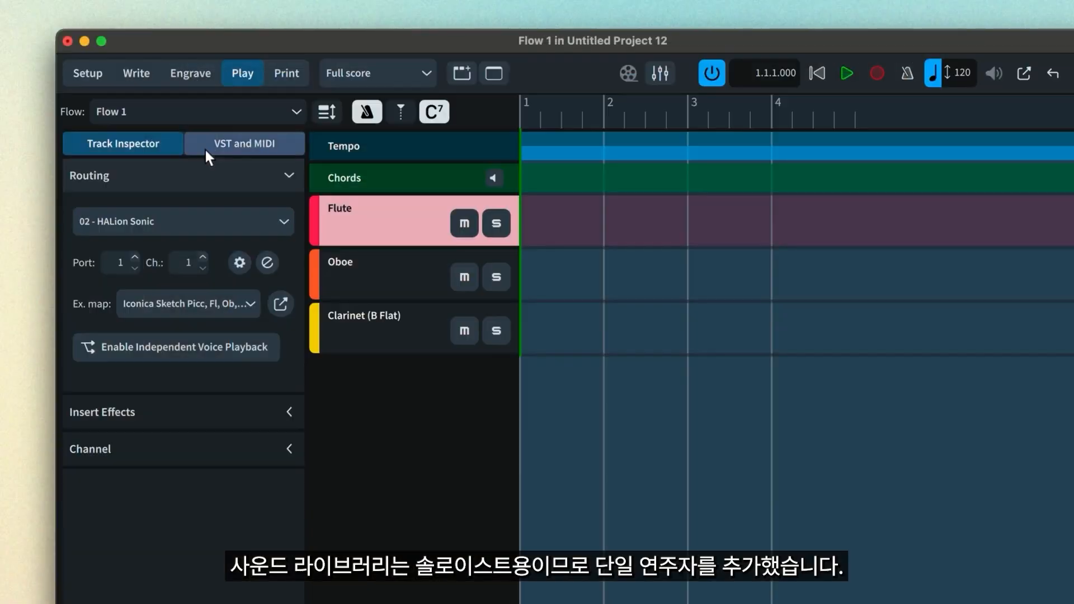
- Add a new VST instrument slot loaded with Orchestral Tools SINE Player
left_click(203, 146)
left_click(81, 288)
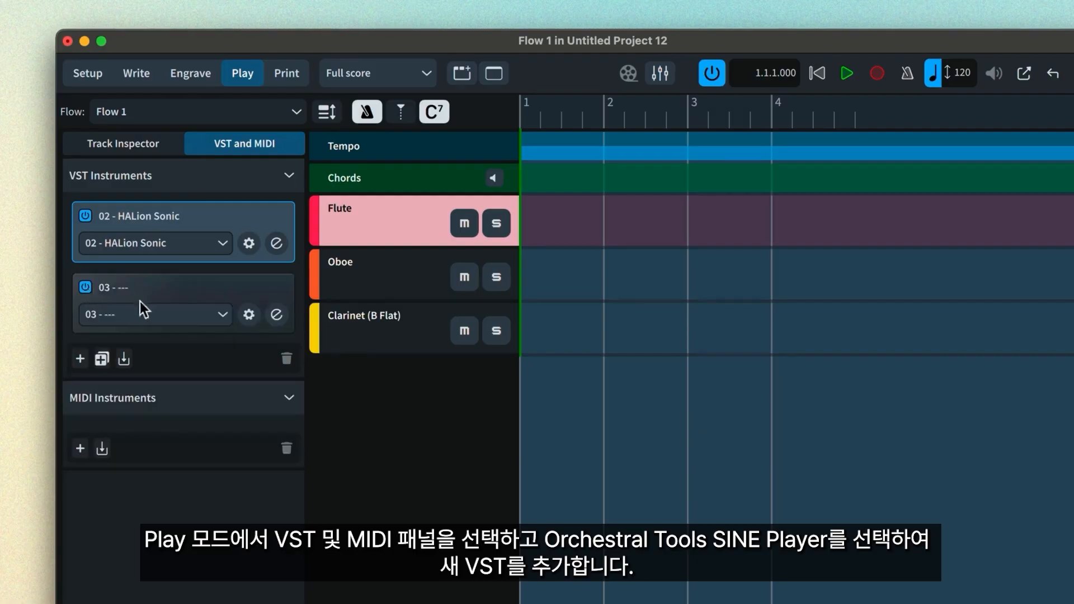
left_click(150, 314)
left_click(171, 390)
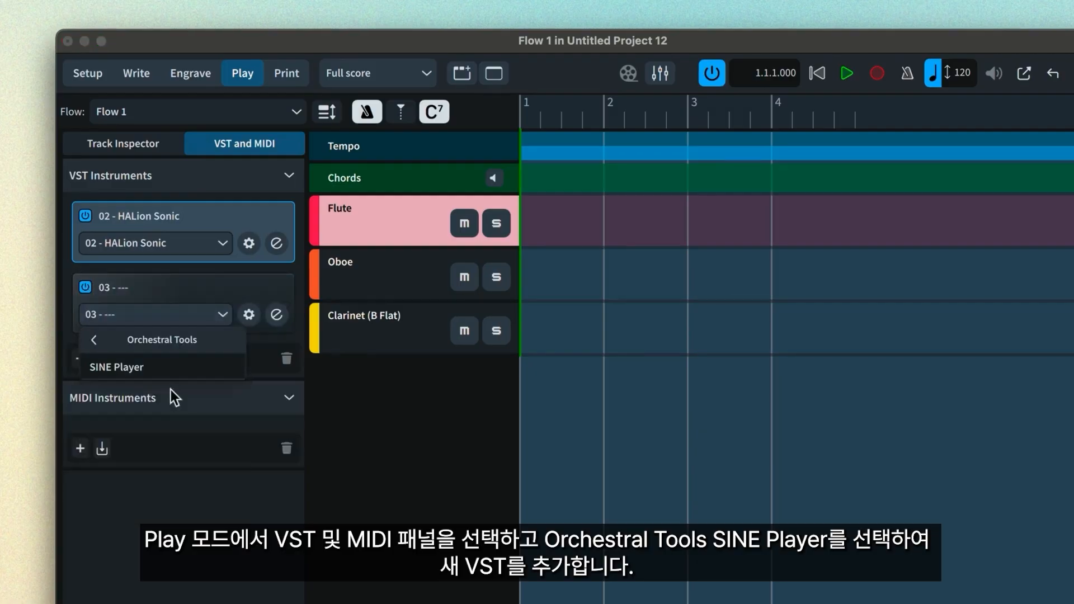
left_click(157, 368)
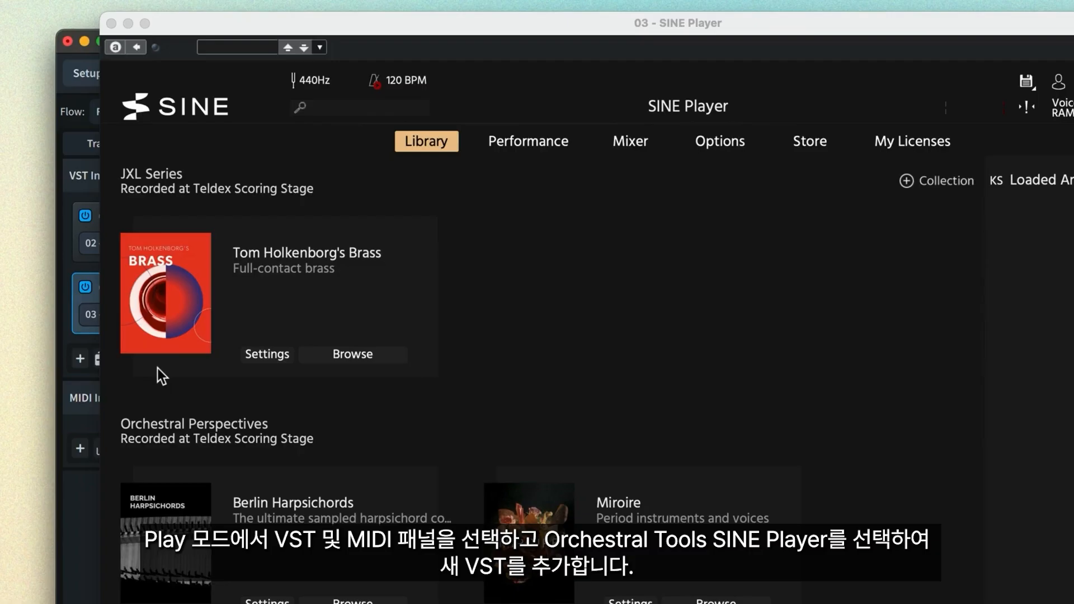
- Load Solo Flute and Solo Clarinet from Woodwinds Soloists 1 into SINE Player
scroll(396, 384, "down", 10)
left_click(377, 381)
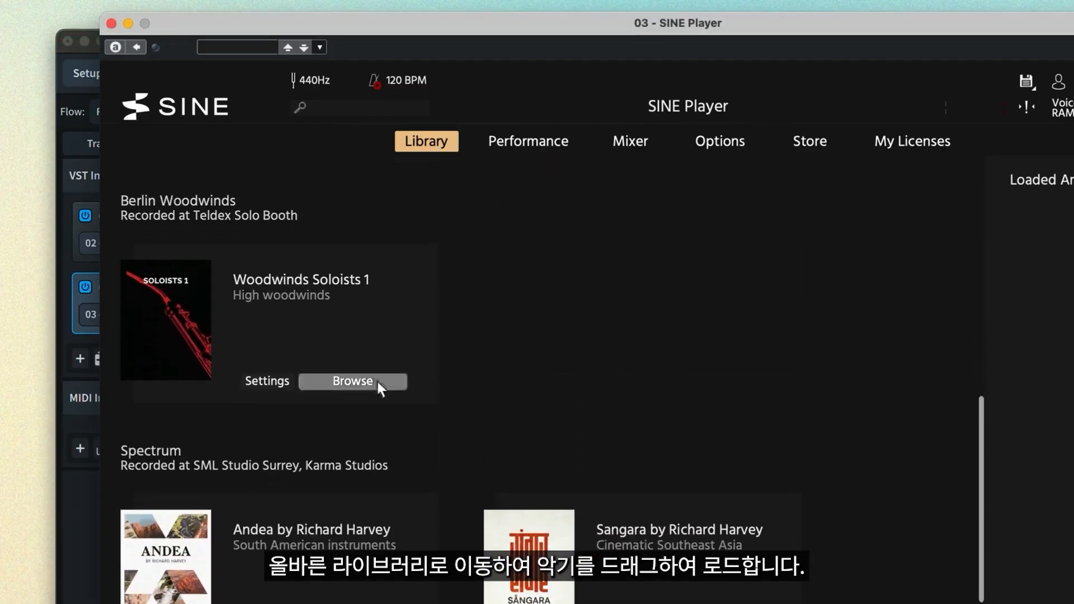
left_click_drag(297, 458, 919, 207)
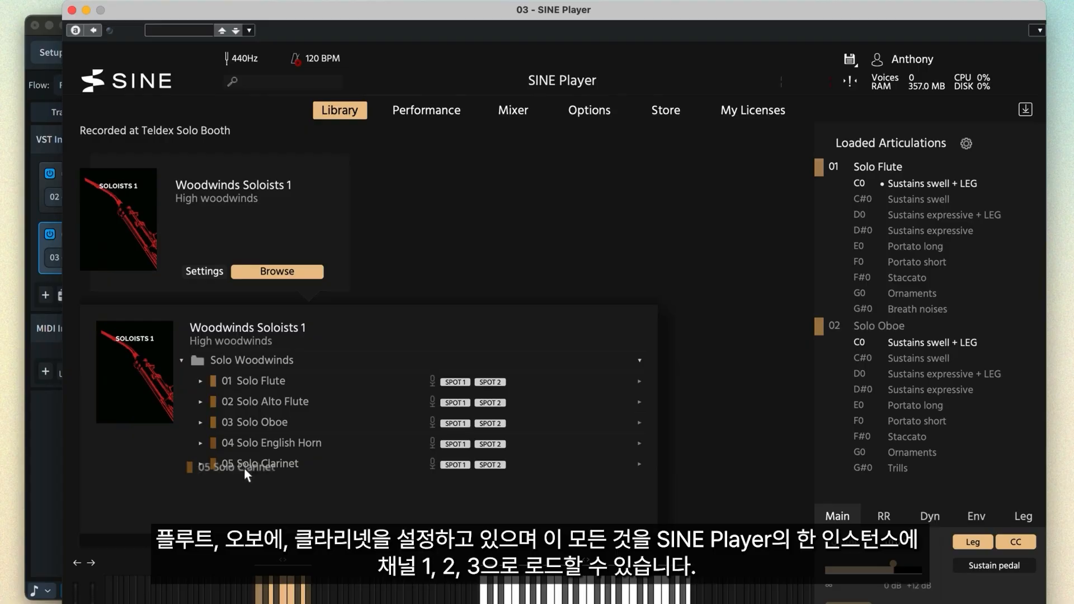
left_click_drag(246, 474, 833, 489)
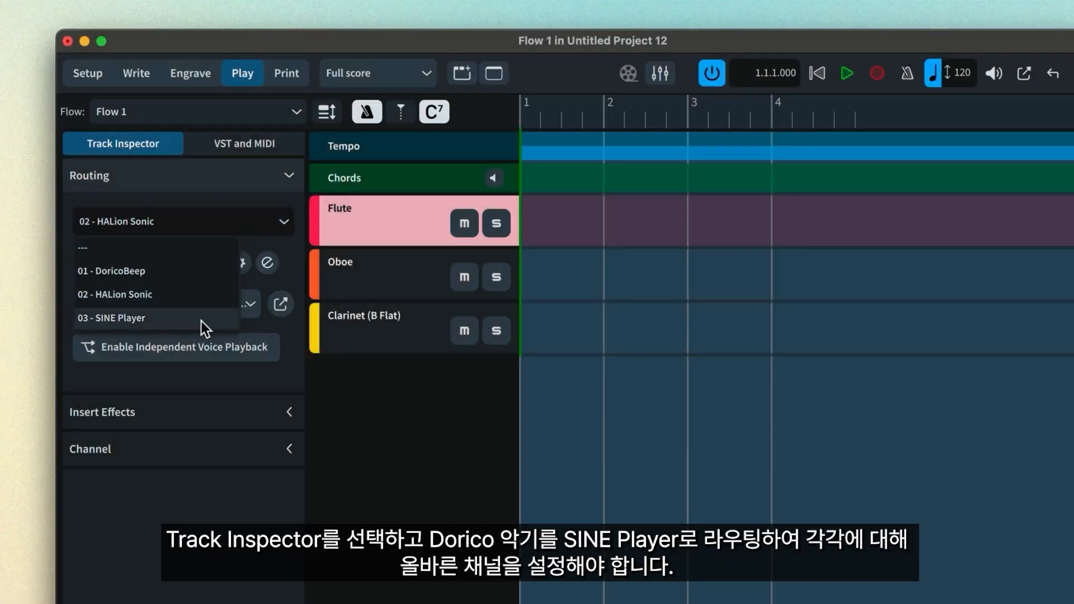
- Route the first woodwind, Oboe and Clarinet tracks to 03 - SINE Player
left_click(202, 320)
left_click(340, 283)
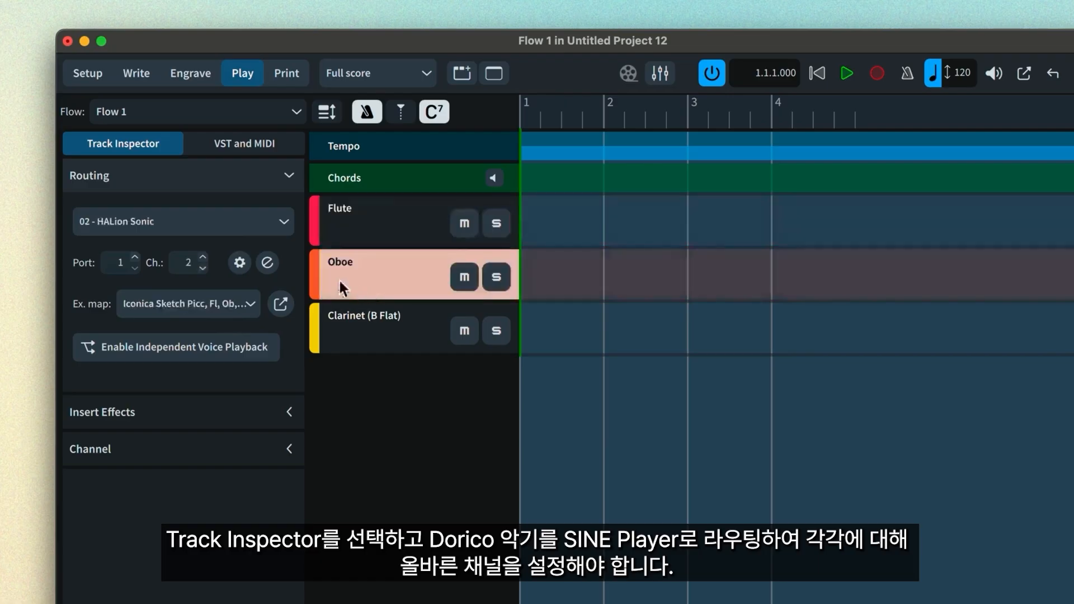
left_click(236, 231)
left_click(204, 313)
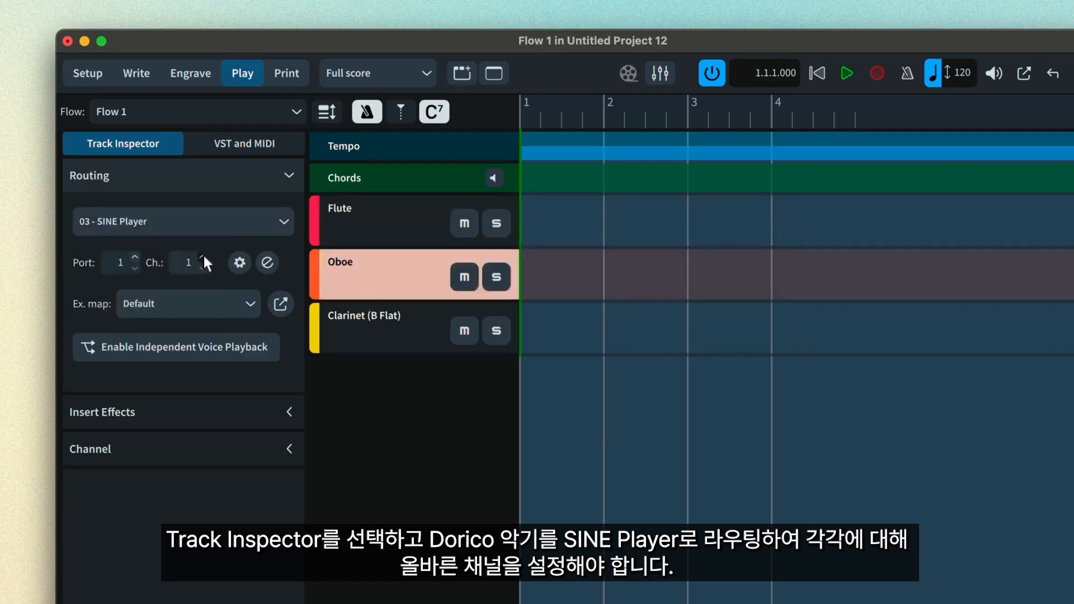
left_click(351, 324)
left_click(213, 227)
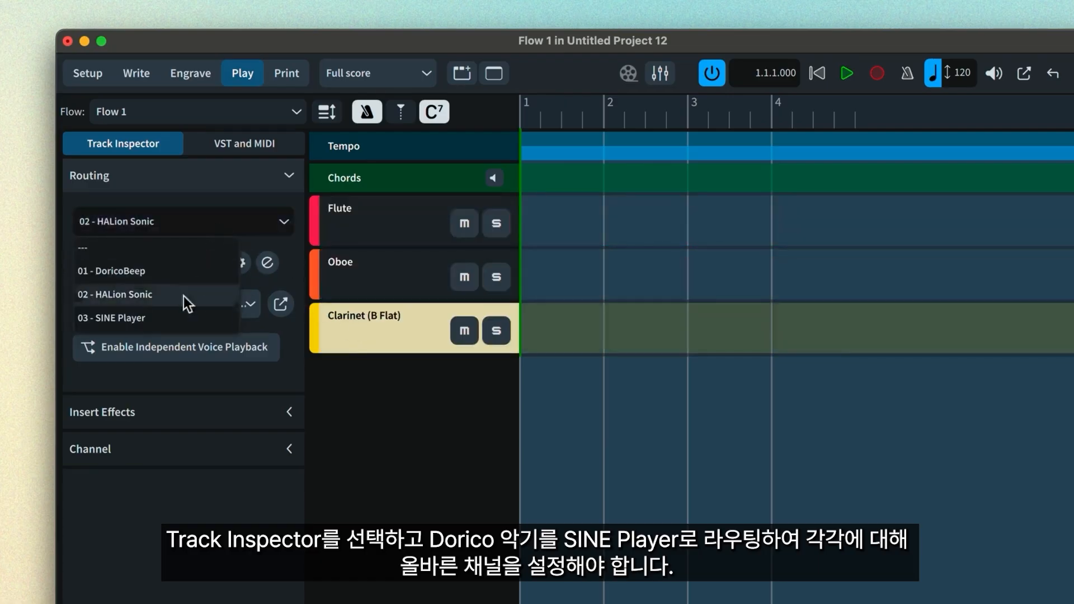
left_click(177, 307)
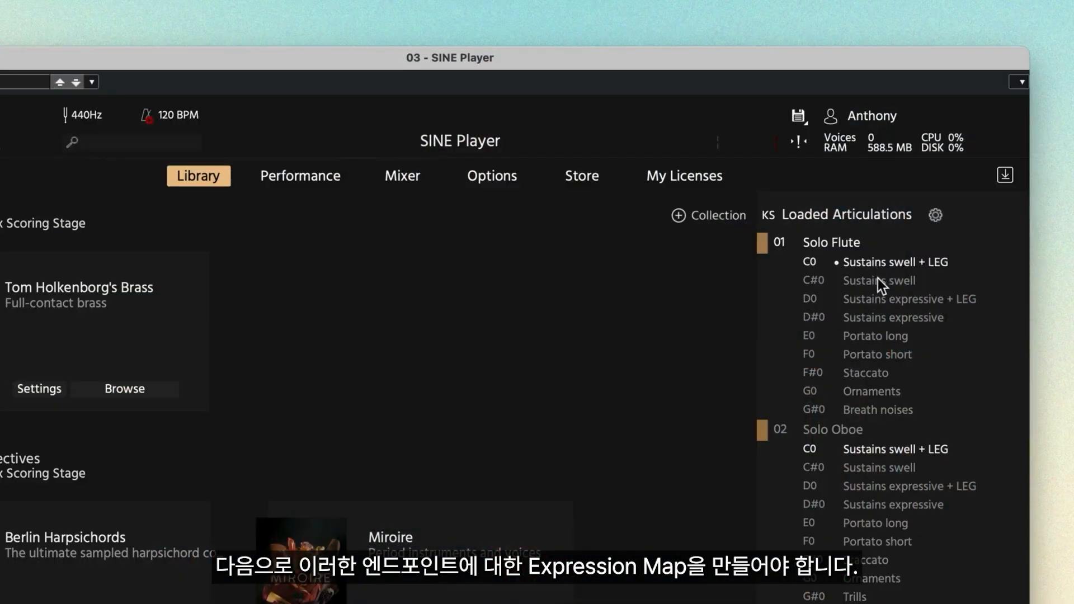
- Audition the flute's Sustains swell, expressive + LEG and expressive articulations, and drive volume by controller
left_click(877, 280)
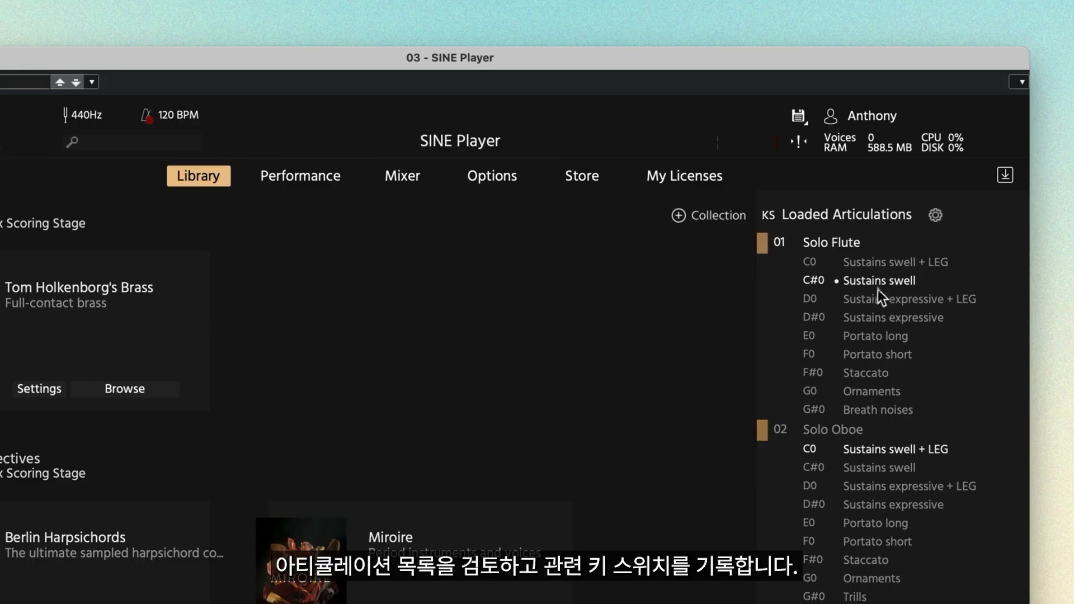
left_click(878, 299)
left_click(875, 318)
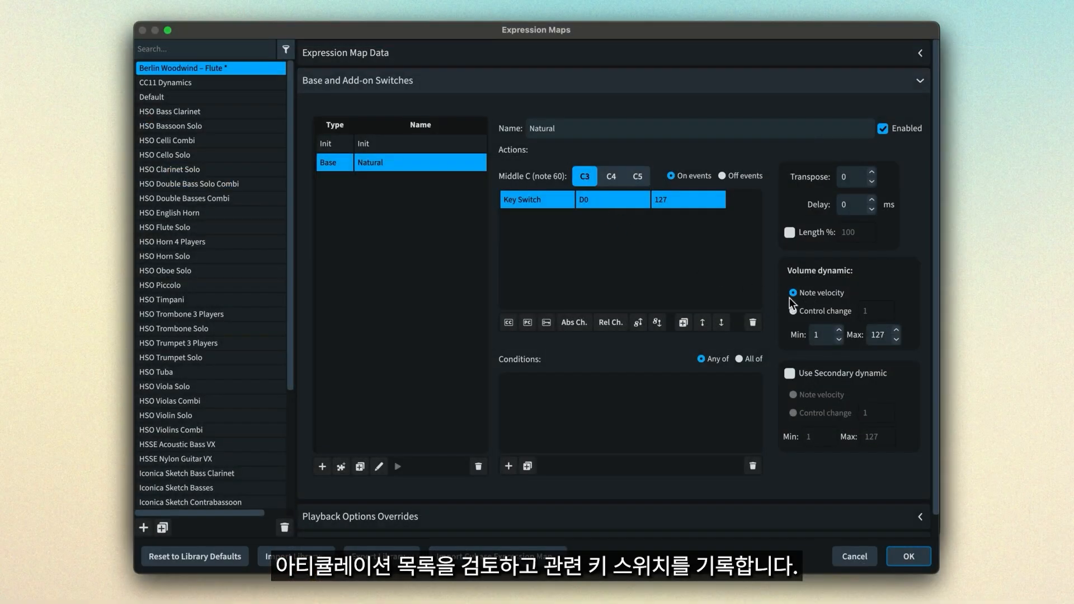
left_click(818, 311)
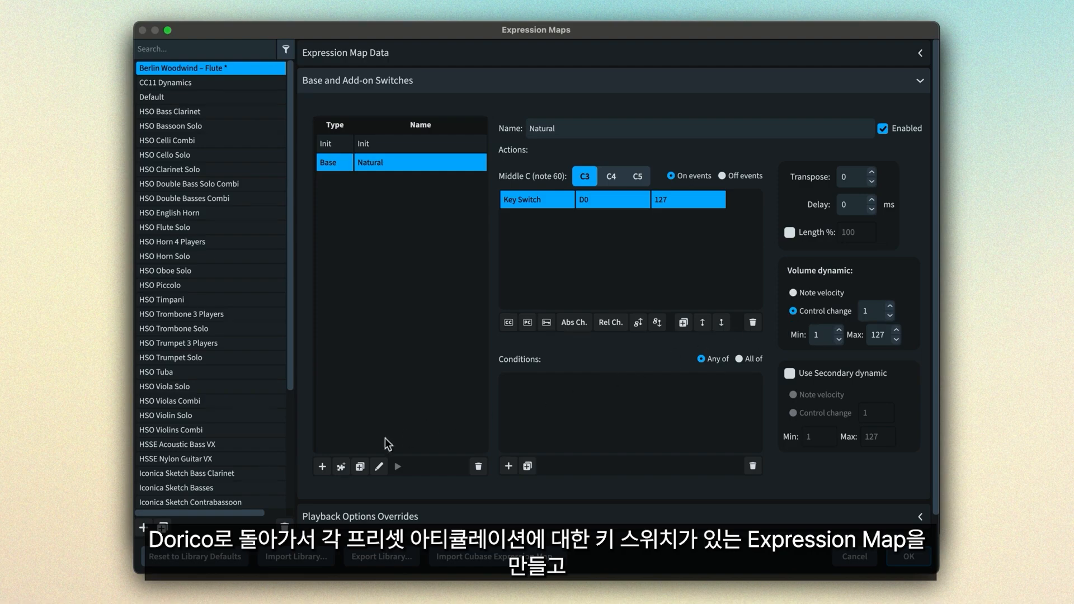
- Add a Staccato base switch whose key switch action sends F#0
left_click(326, 471)
type("stac")
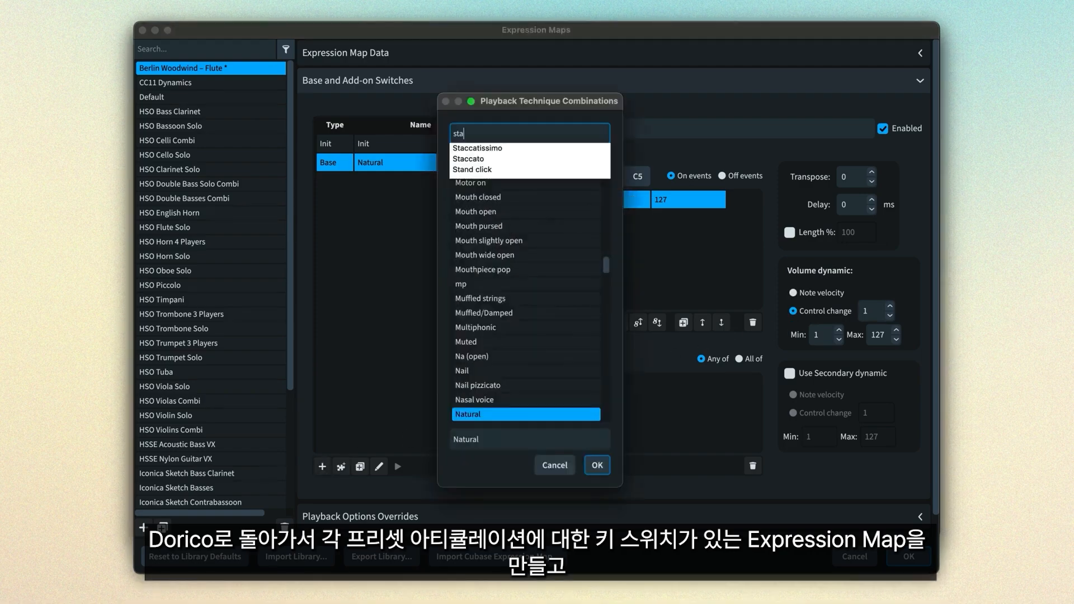
key("Down")
key("Down")
key("Return")
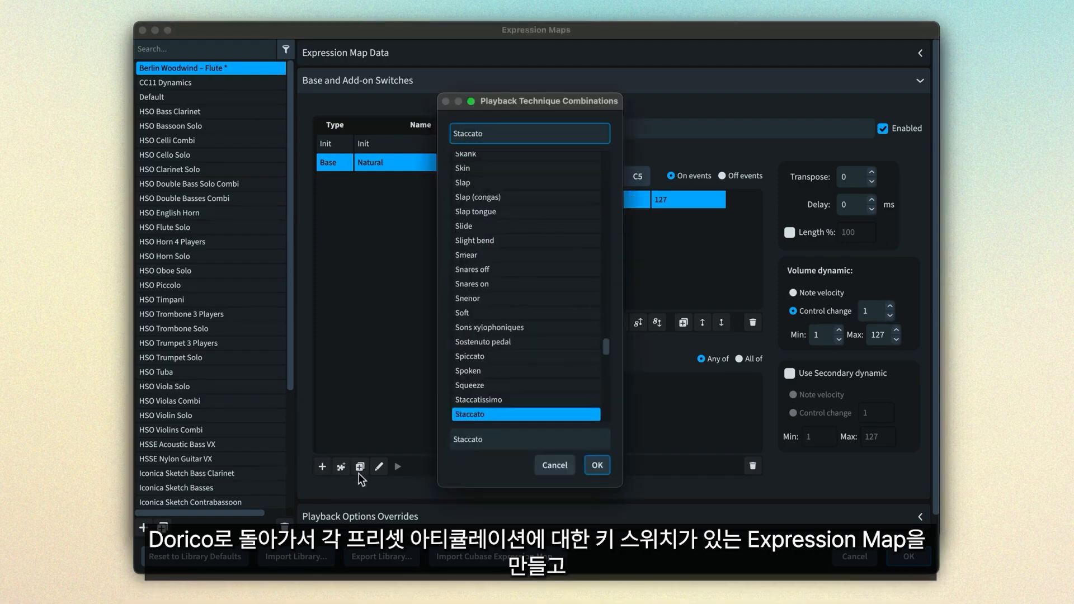
left_click(583, 463)
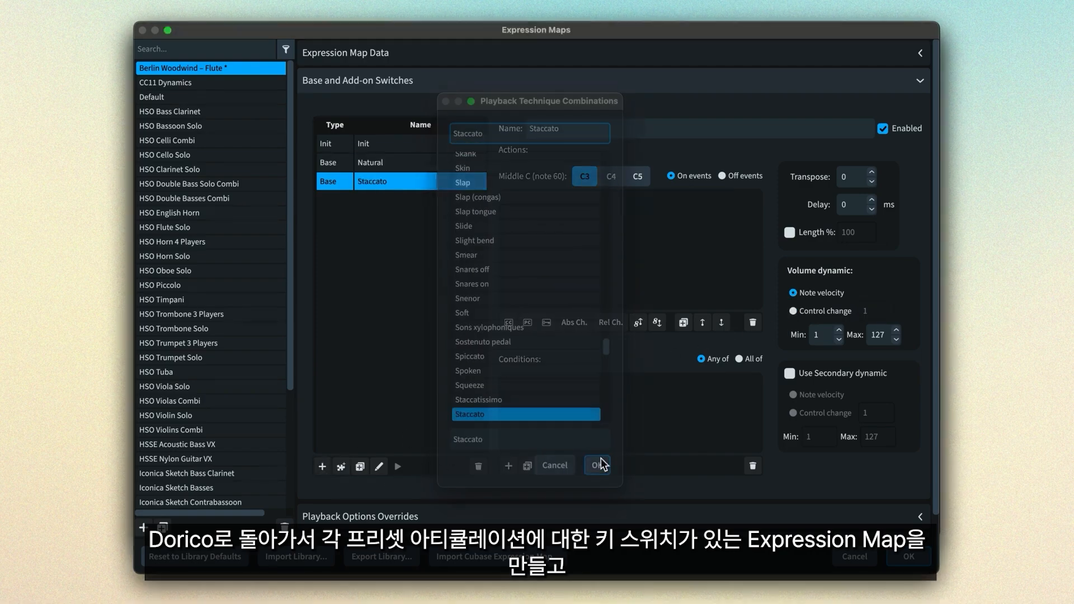
left_click(546, 322)
double_click(594, 200)
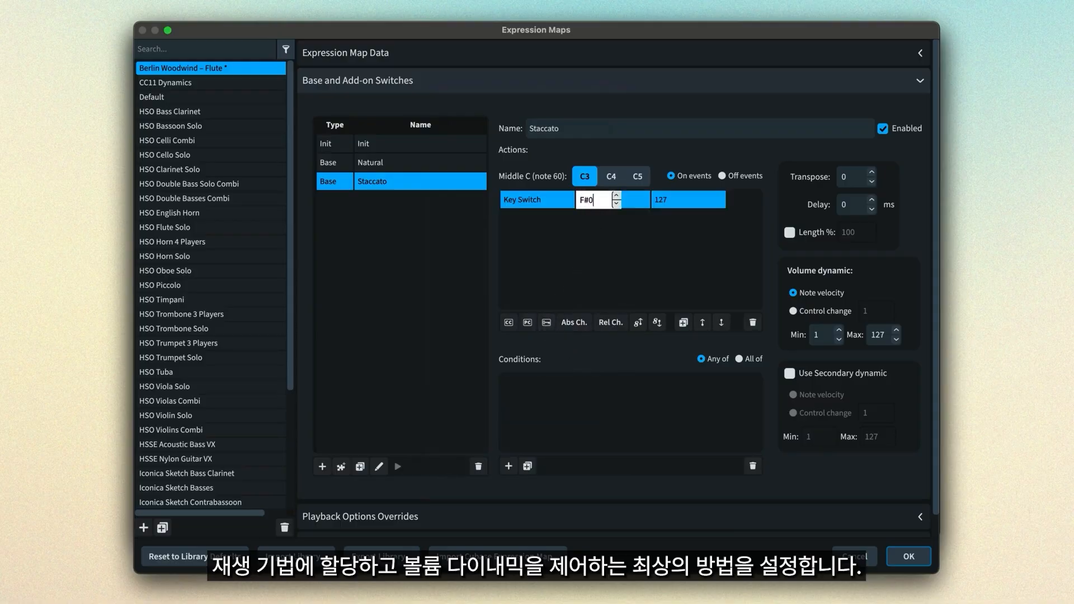
key("Return")
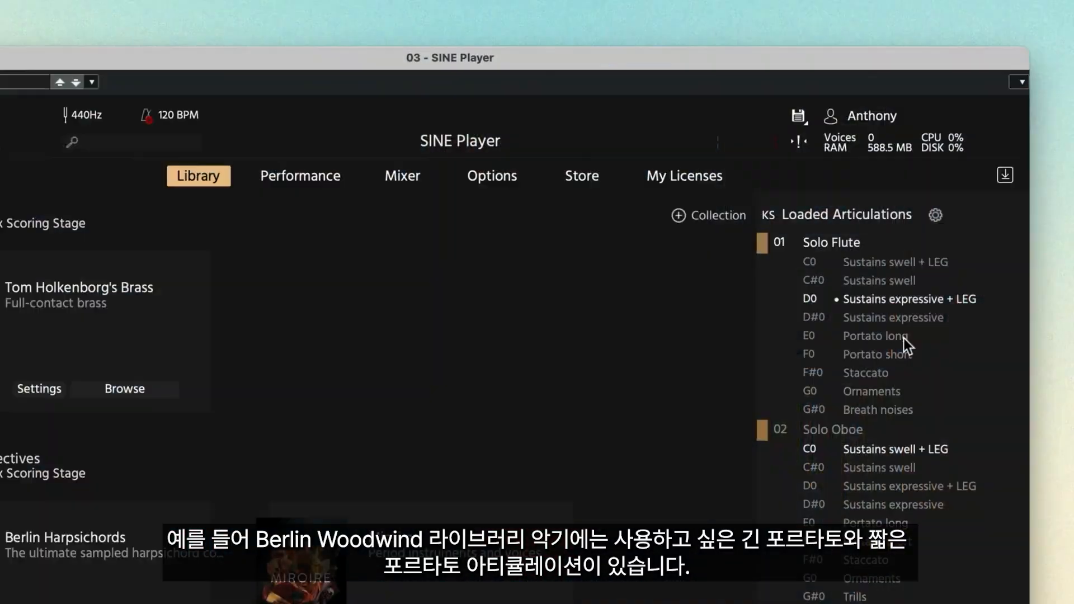
- Audition Portato long, leave Solo Flute on Portato short, and select the slurred sixteenth-note run
left_click(903, 337)
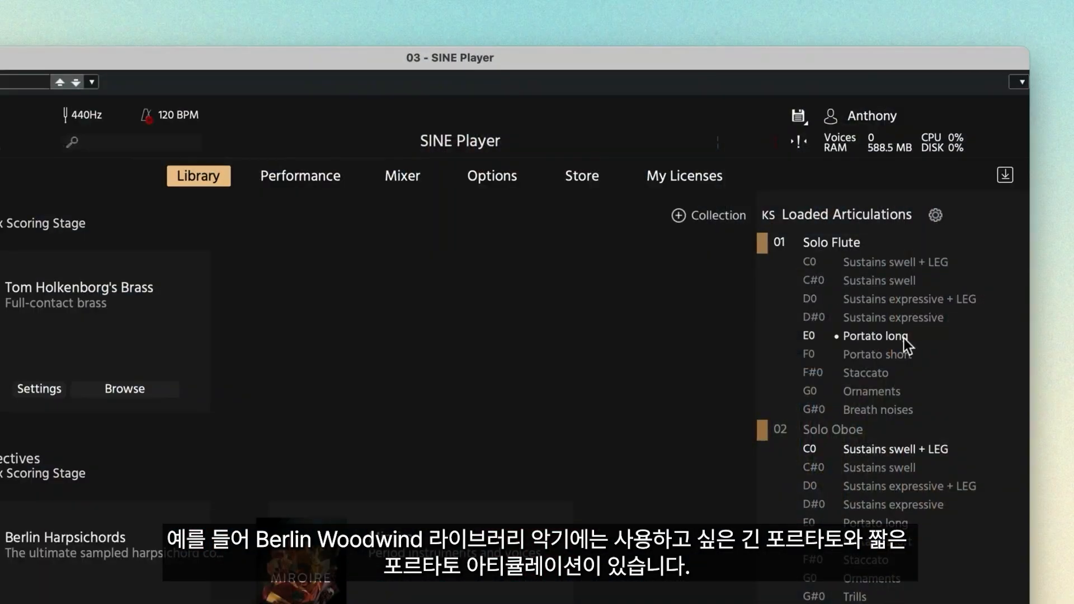
left_click(905, 359)
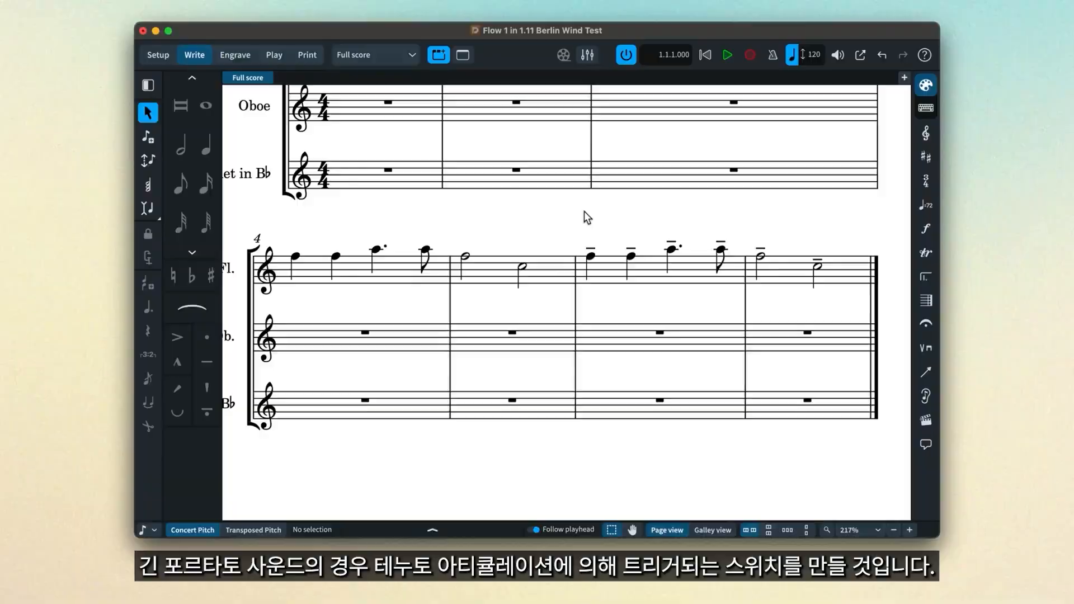
left_click_drag(563, 206, 841, 294)
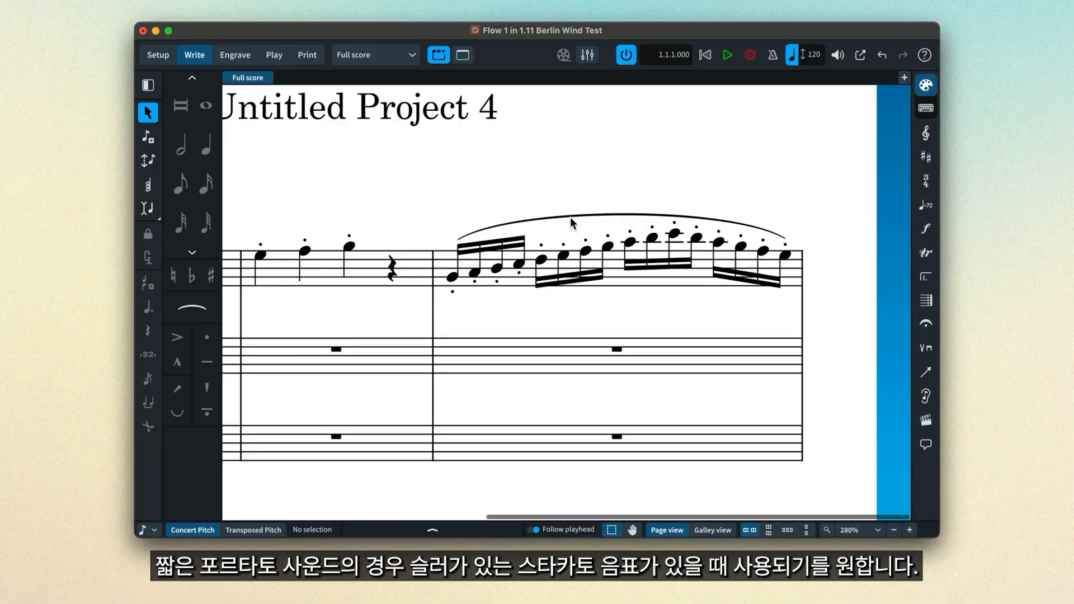
left_click(570, 217)
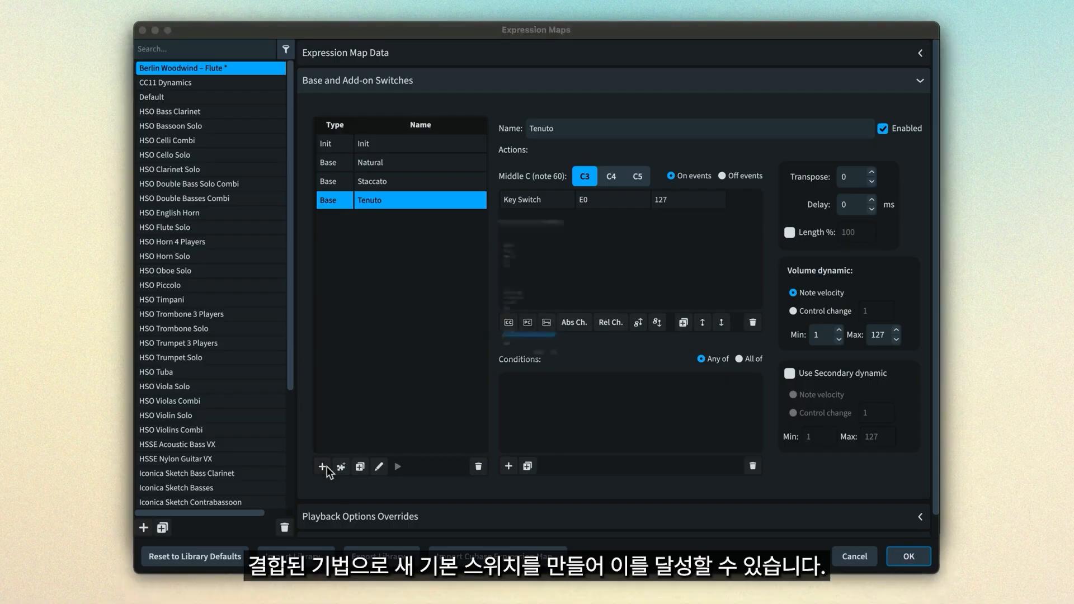
- Create a Legato + Staccato base switch, briefly adding then removing Squeeze
left_click(326, 466)
type("legato")
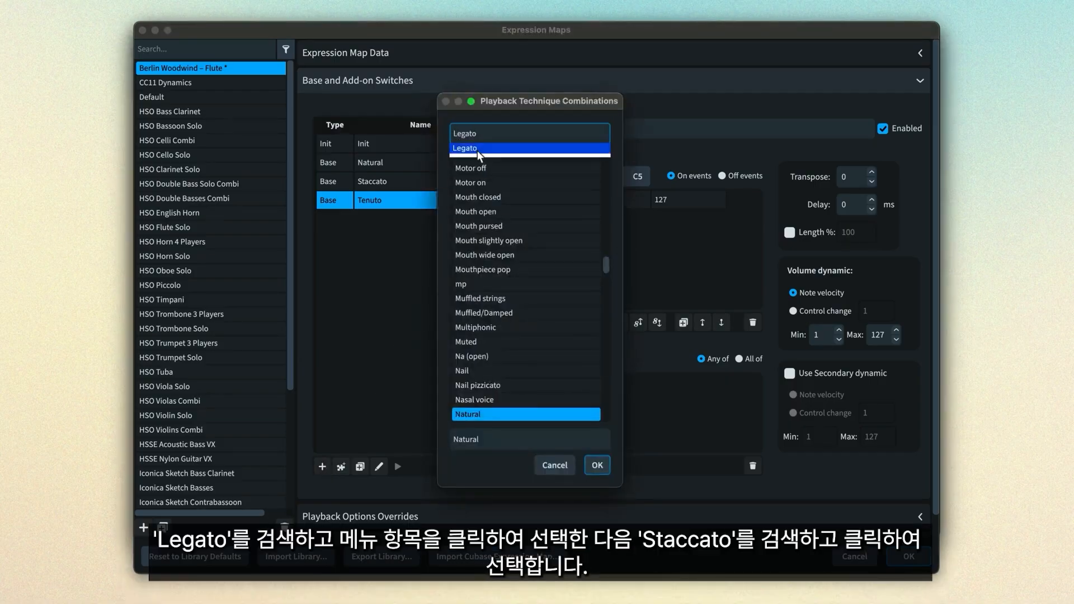
left_click(478, 150)
left_click_drag(479, 134, 445, 136)
type("staccato")
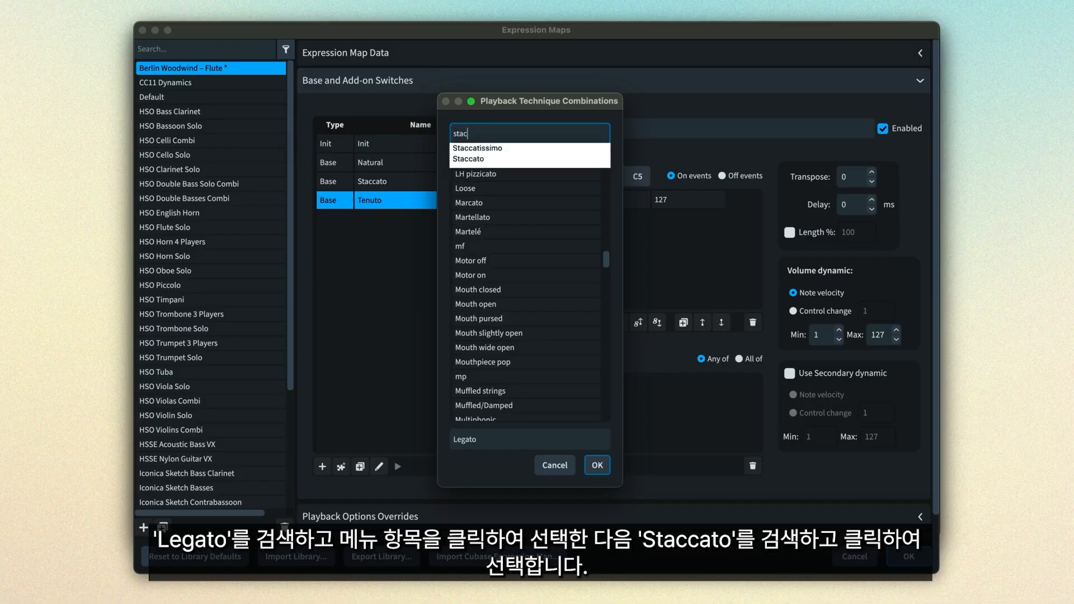
left_click(485, 146)
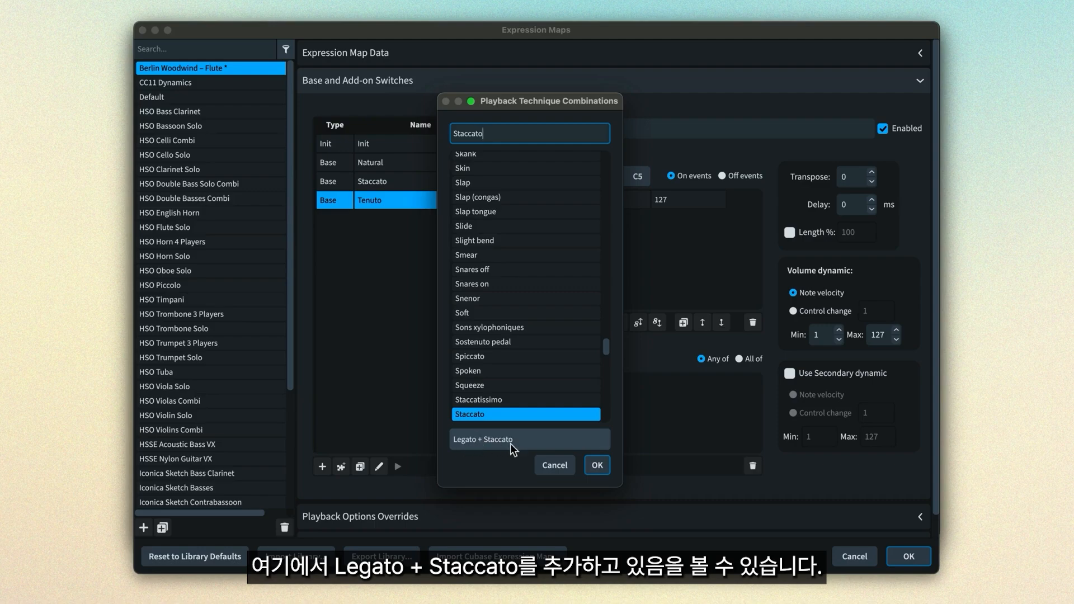
left_click(502, 385, "super")
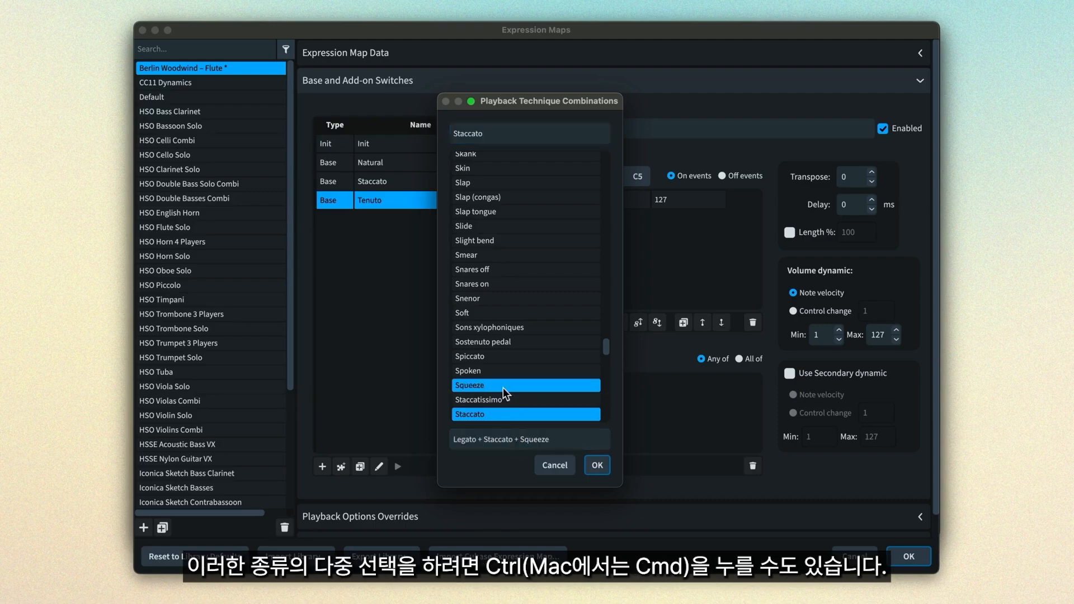
left_click(502, 386, "super")
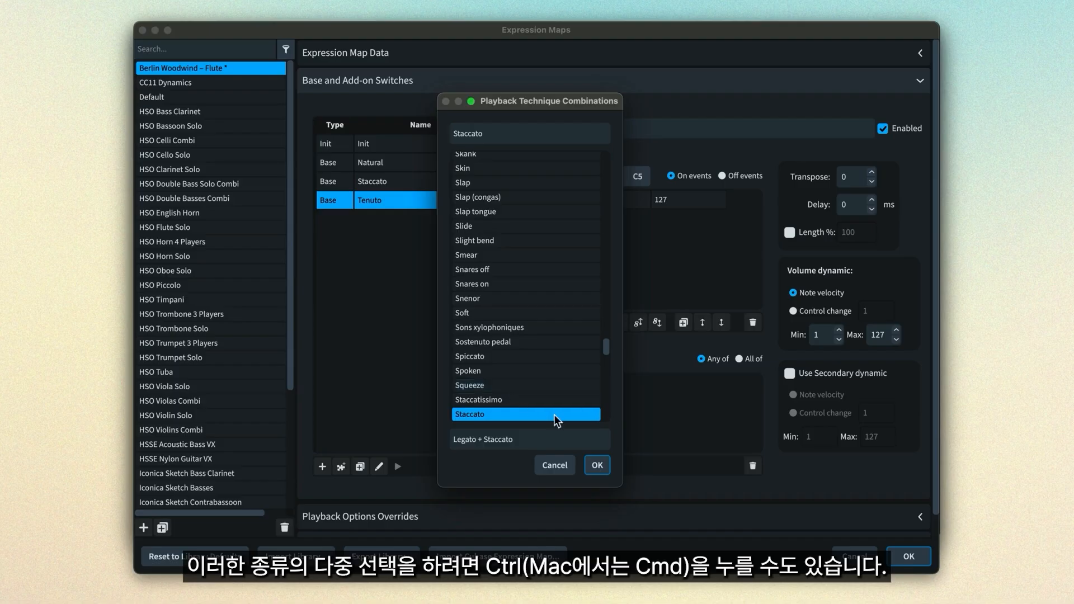
left_click(596, 466)
- Give the Legato + Staccato switch a key switch action set to F0
left_click(546, 323)
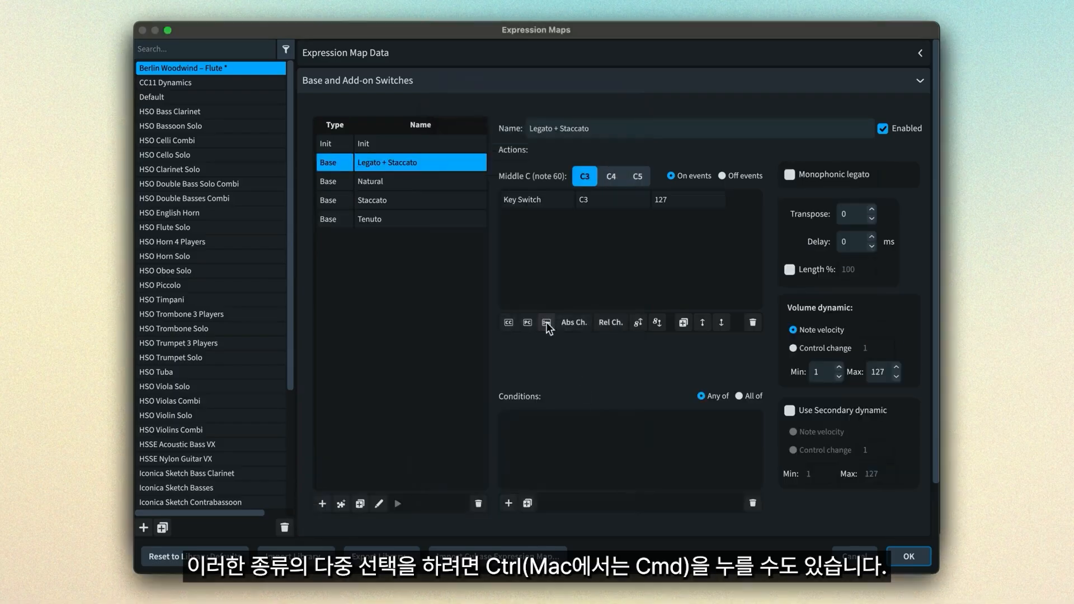
double_click(613, 200)
key("BackSpace")
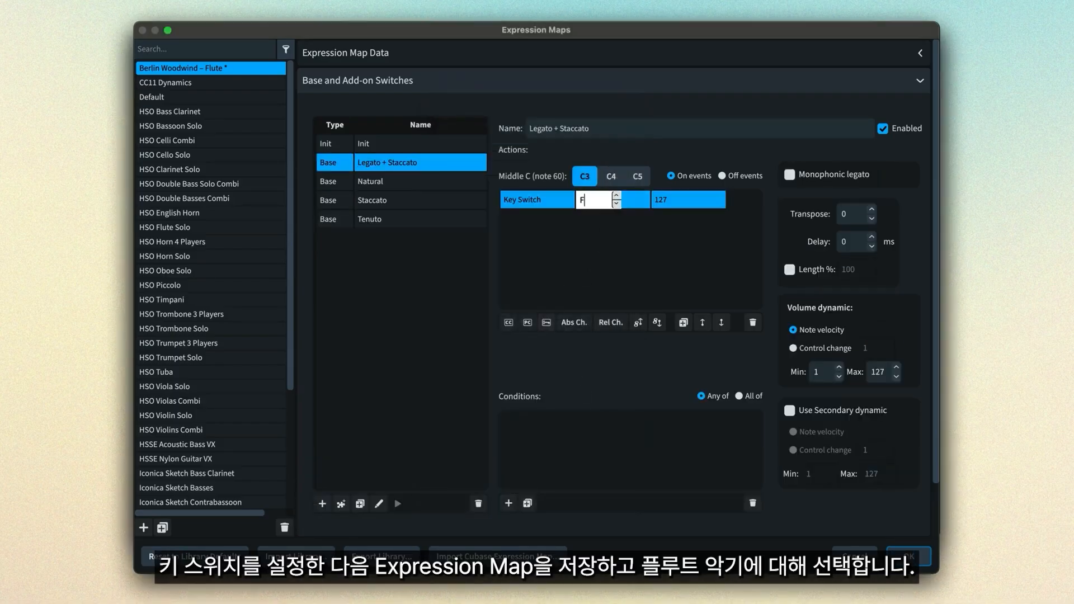
type("F0")
key("Return")
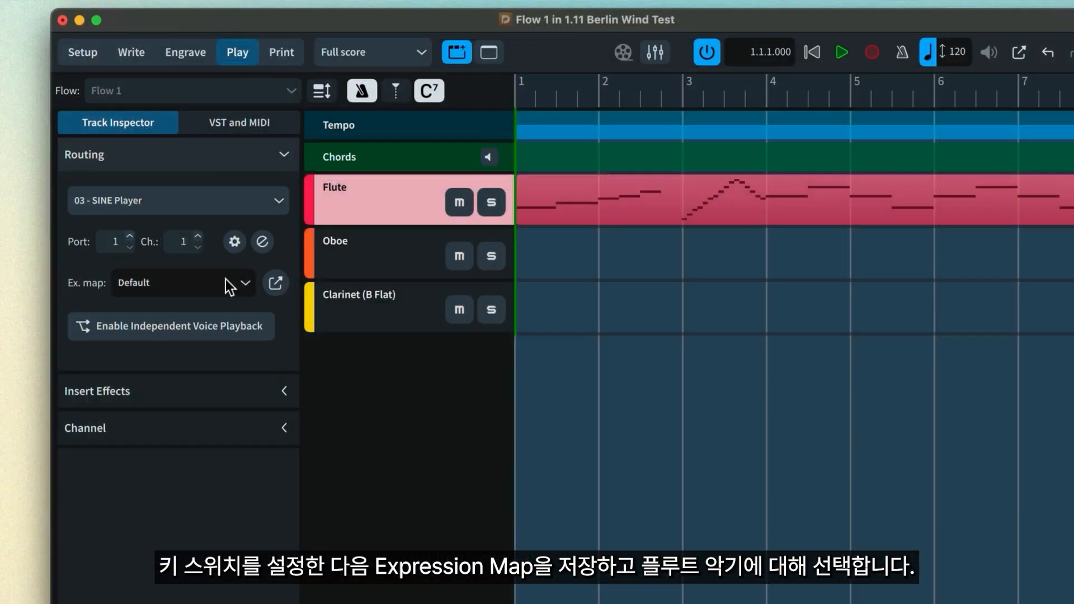
- Assign the Berlin Woodwind – Flute expression map to the Flute track and play the score
left_click(226, 280)
left_click(375, 38)
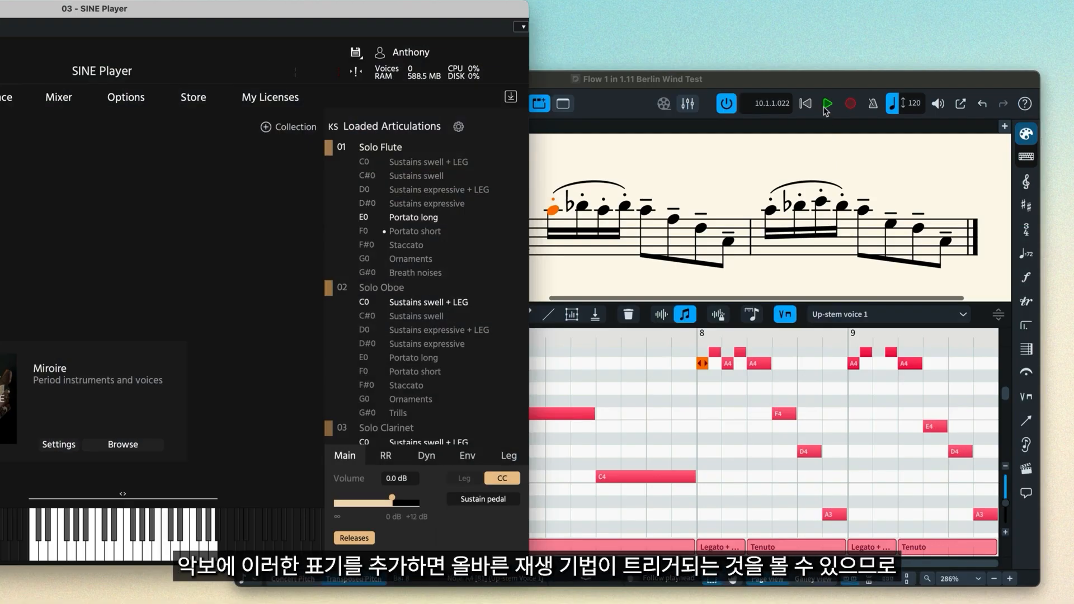
left_click(826, 105)
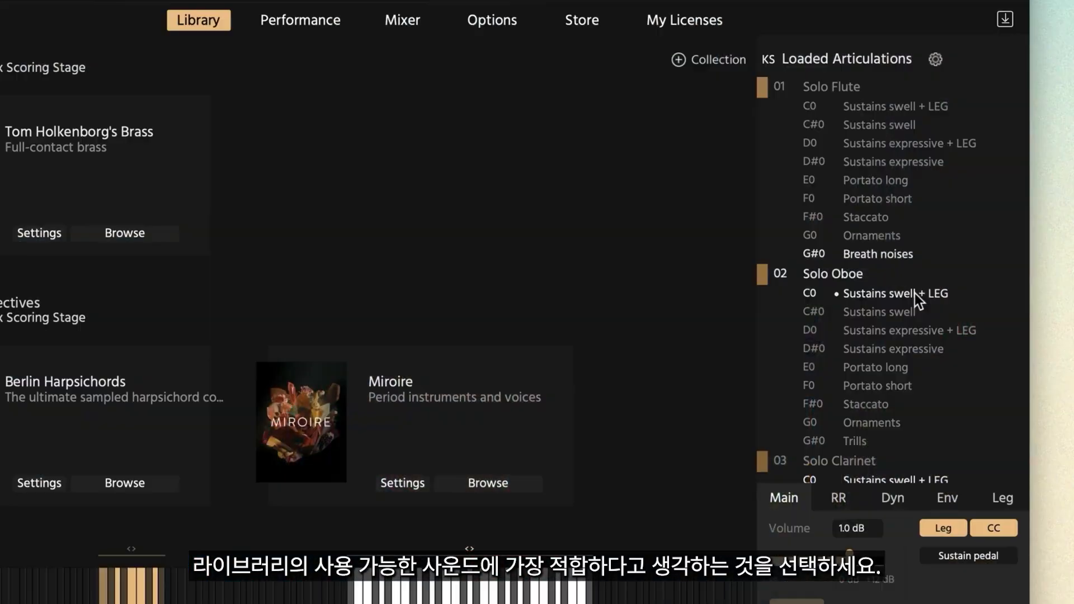
- Compare Solo Oboe and Solo Clarinet key switches, then set Solo Flute to Breath noises (G#0)
scroll(915, 293, "down", 3)
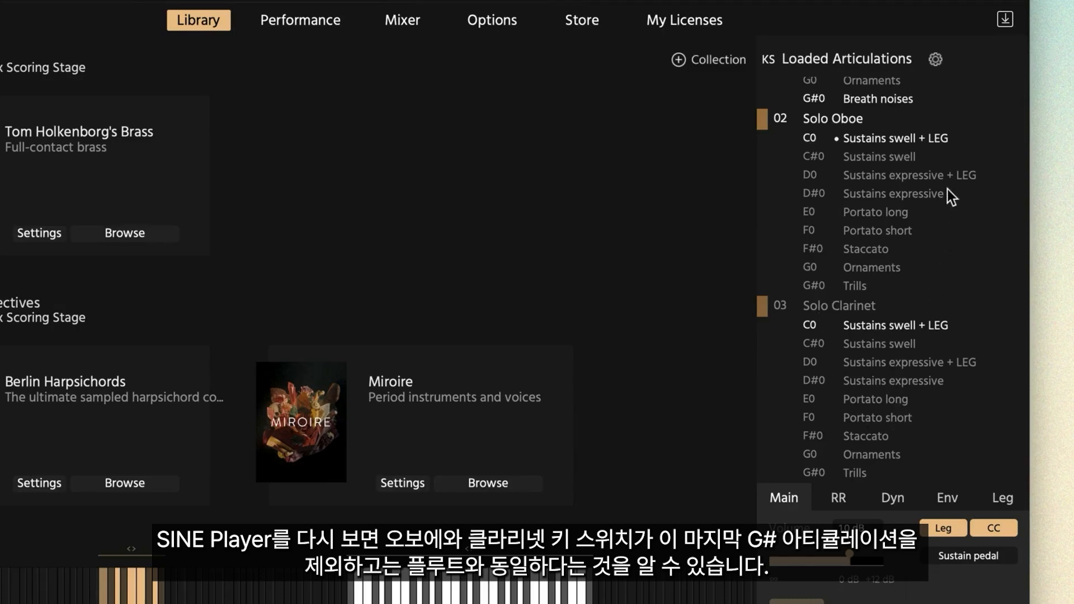
scroll(948, 189, "up", 3)
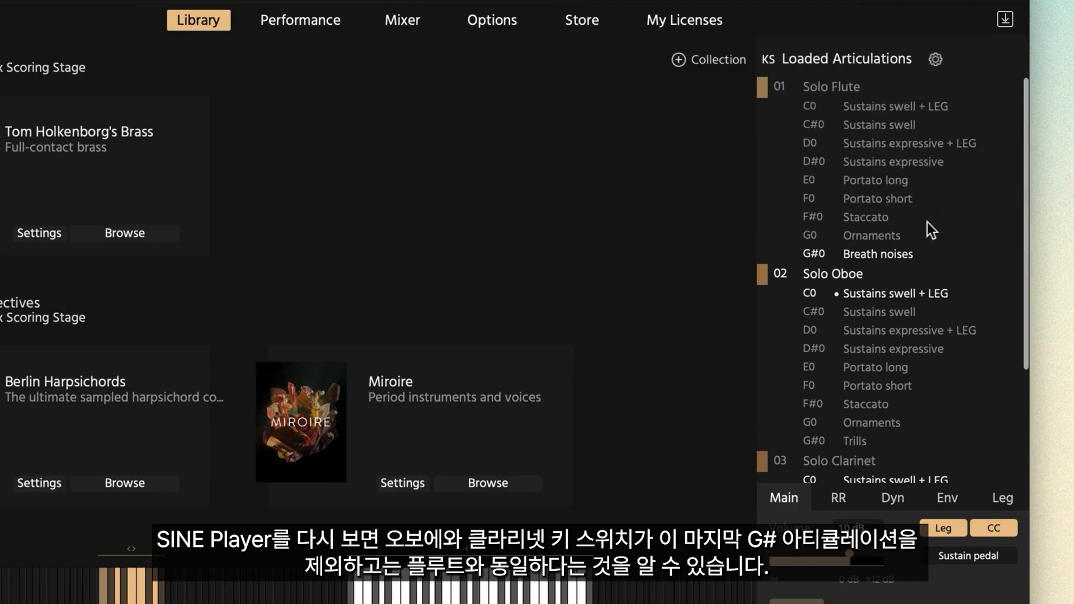
left_click(877, 254)
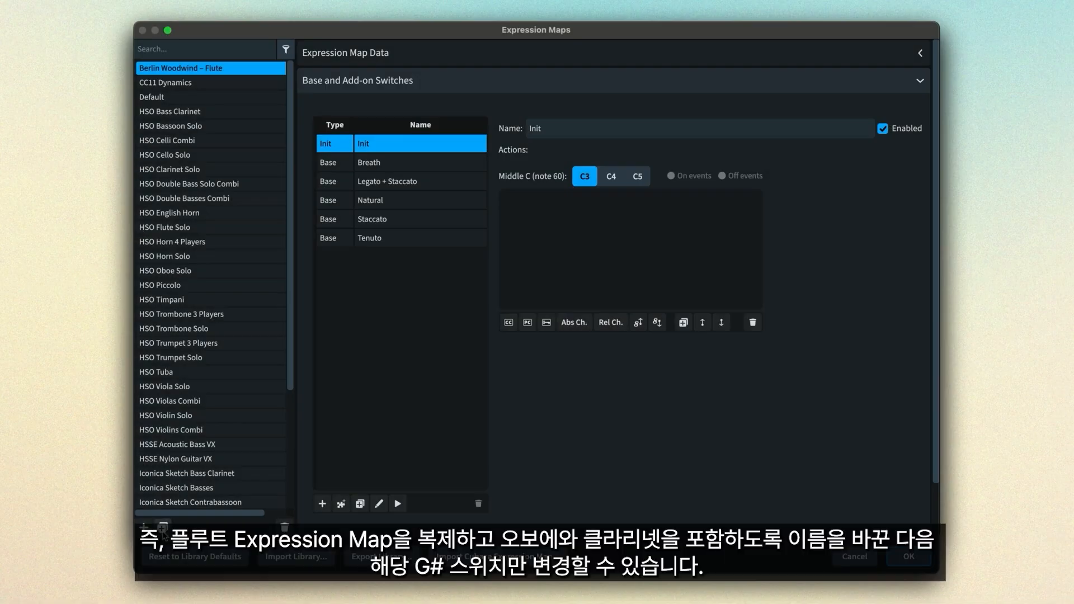
- Duplicate the flute map as Berlin Woodwind – Oboe and Clarinet and combine its Breath switch with a half-step trill
left_click(162, 527)
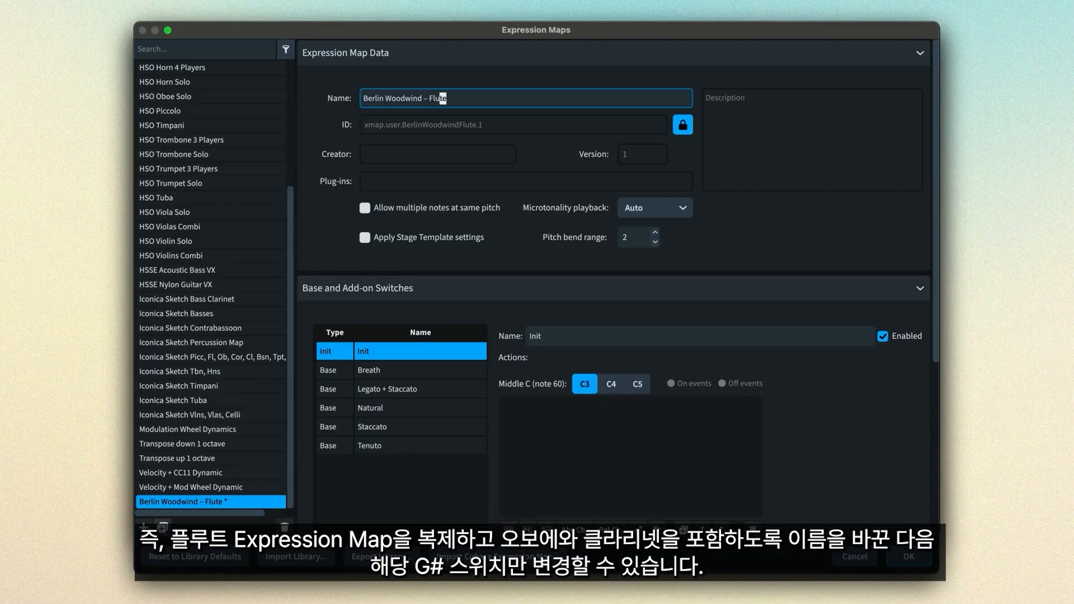
type("Oboe and Clarinet")
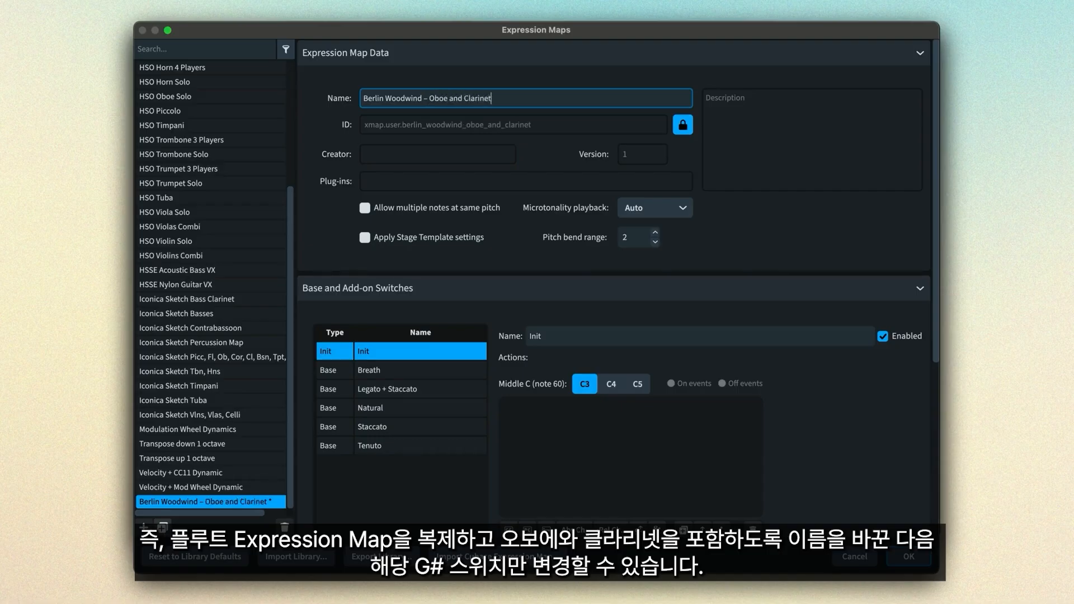
left_click(522, 58)
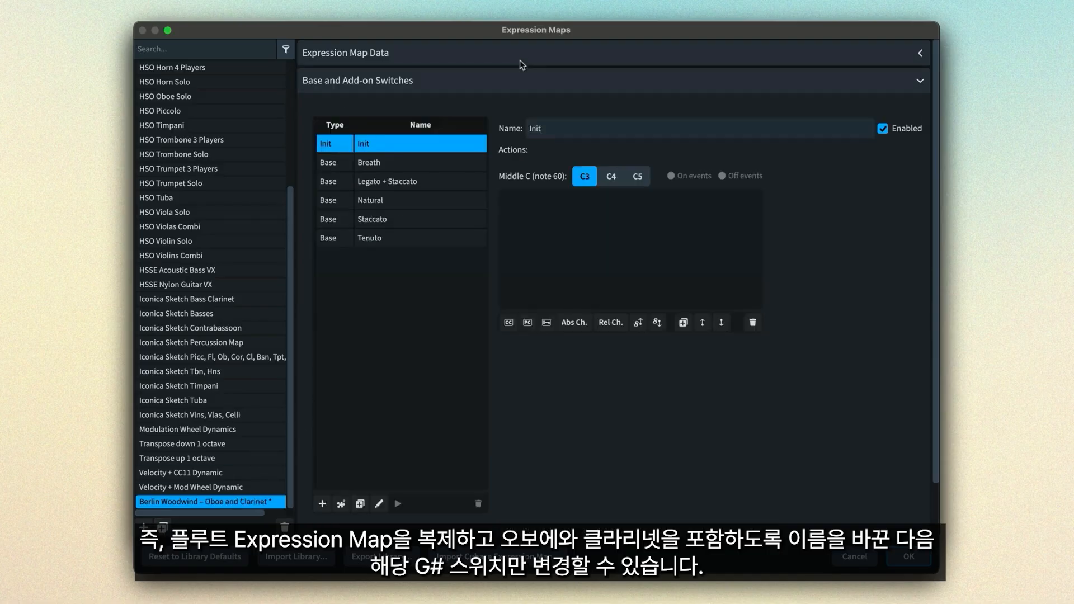
left_click(431, 163)
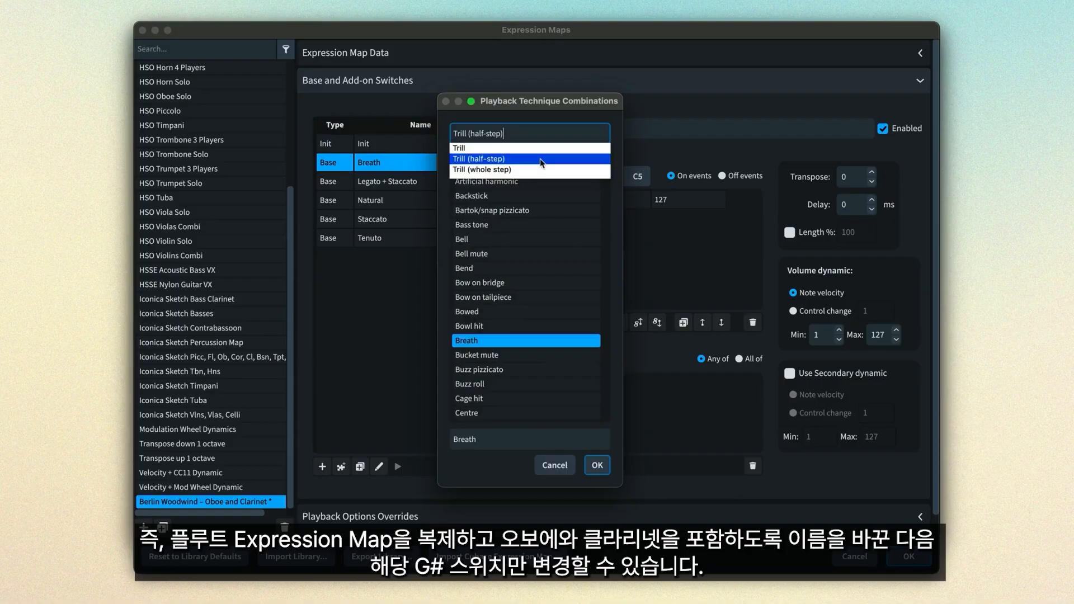
left_click(542, 162)
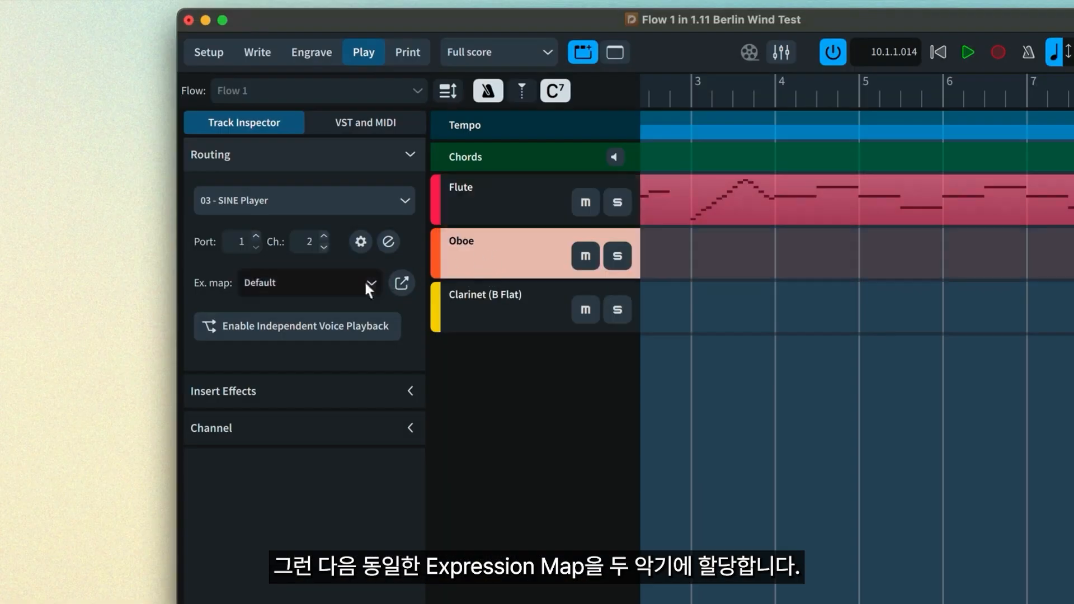
- Assign the Berlin Woodwind – Oboe and Clarinet expression map to the Oboe and Clarinet tracks
left_click(367, 286)
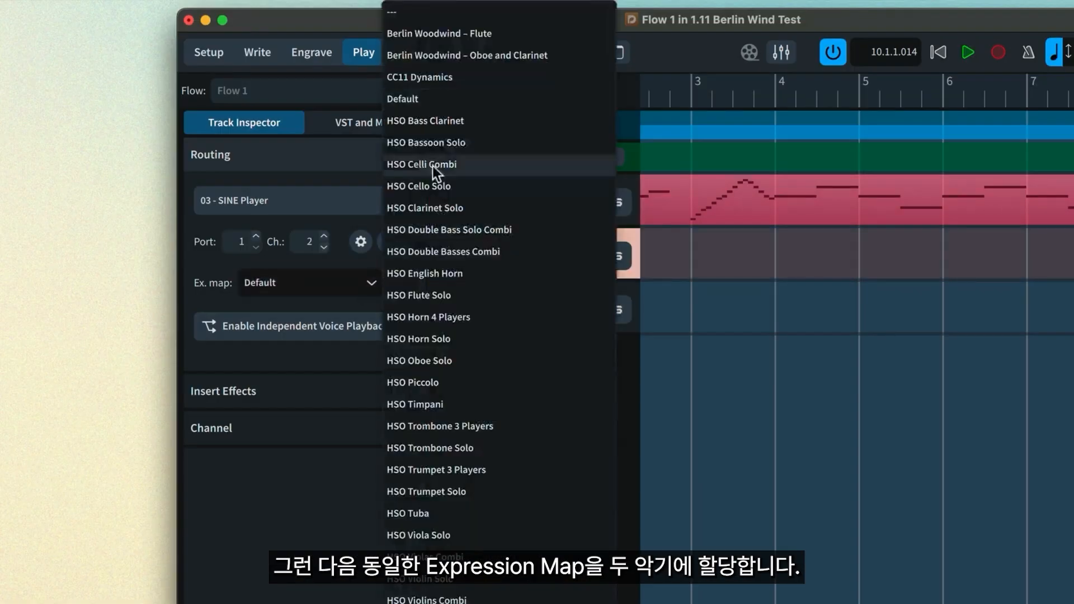
left_click(495, 60)
left_click(495, 308)
left_click(369, 282)
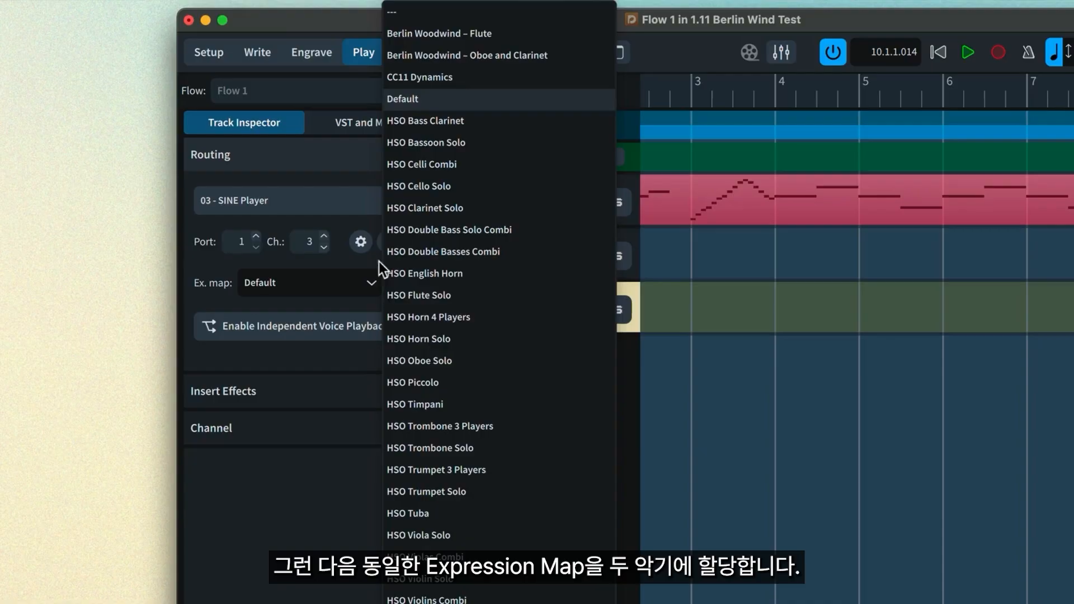
left_click(537, 57)
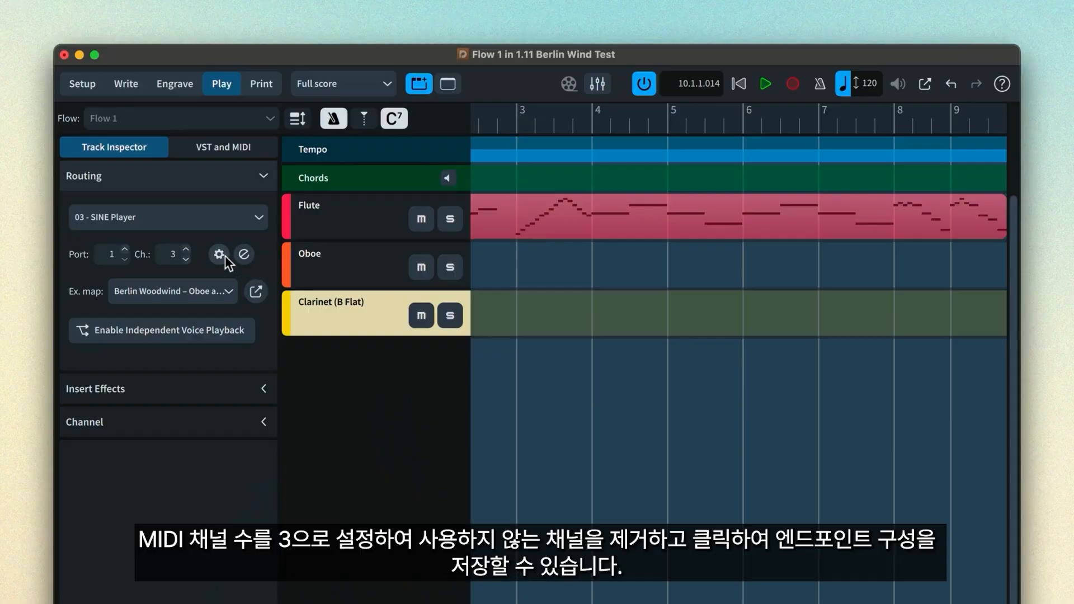
- Reduce the SINE Player endpoint to 3 MIDI channels and save it as 'Berlin Woodwind Soloists'
left_click(223, 253)
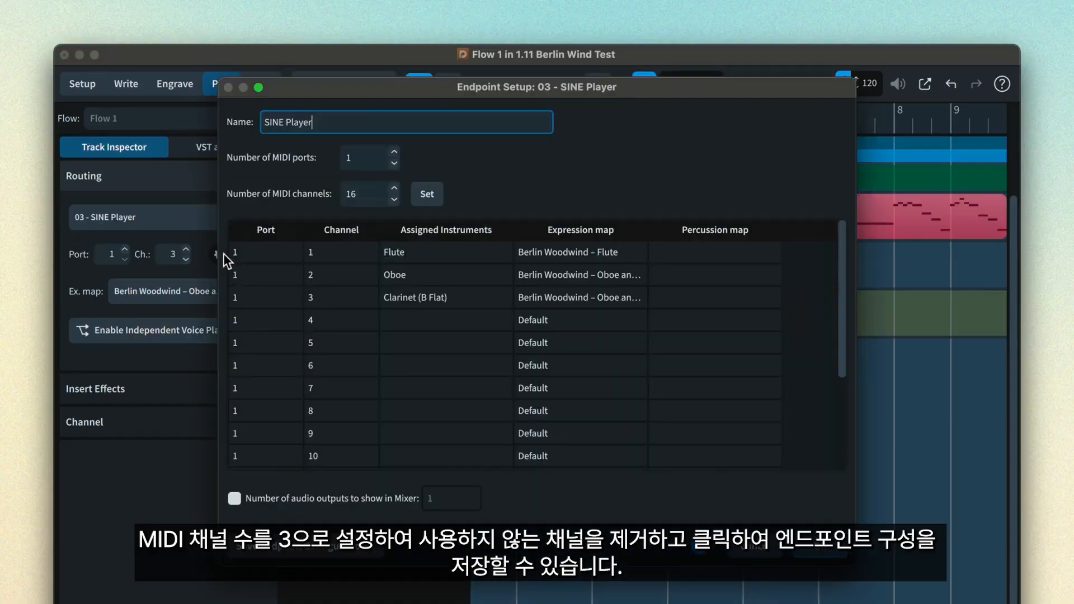
left_click_drag(363, 195, 326, 194)
type("3")
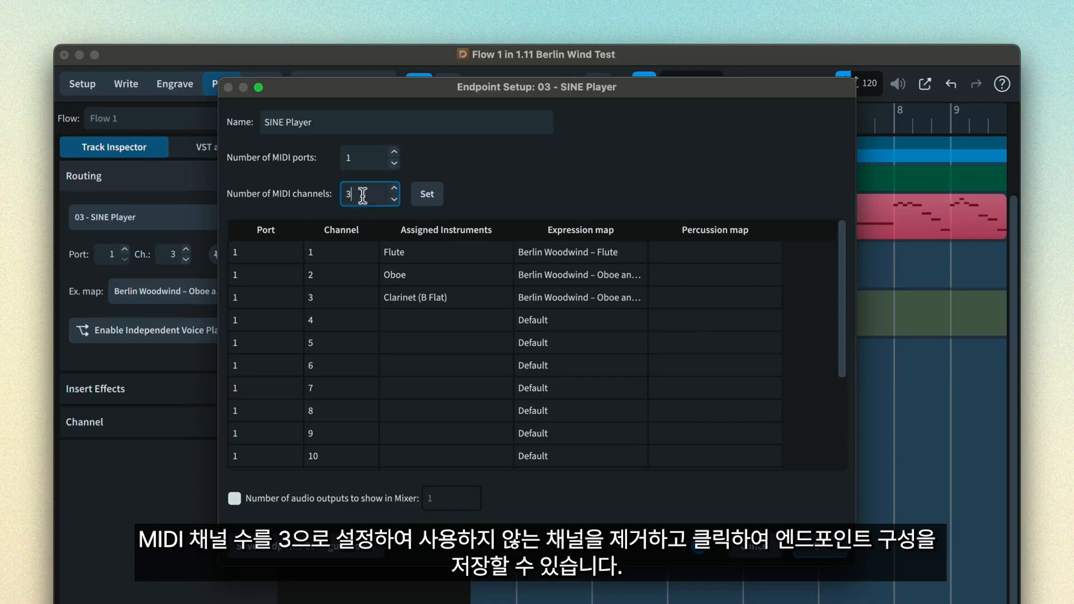
left_click(427, 193)
left_click(292, 552)
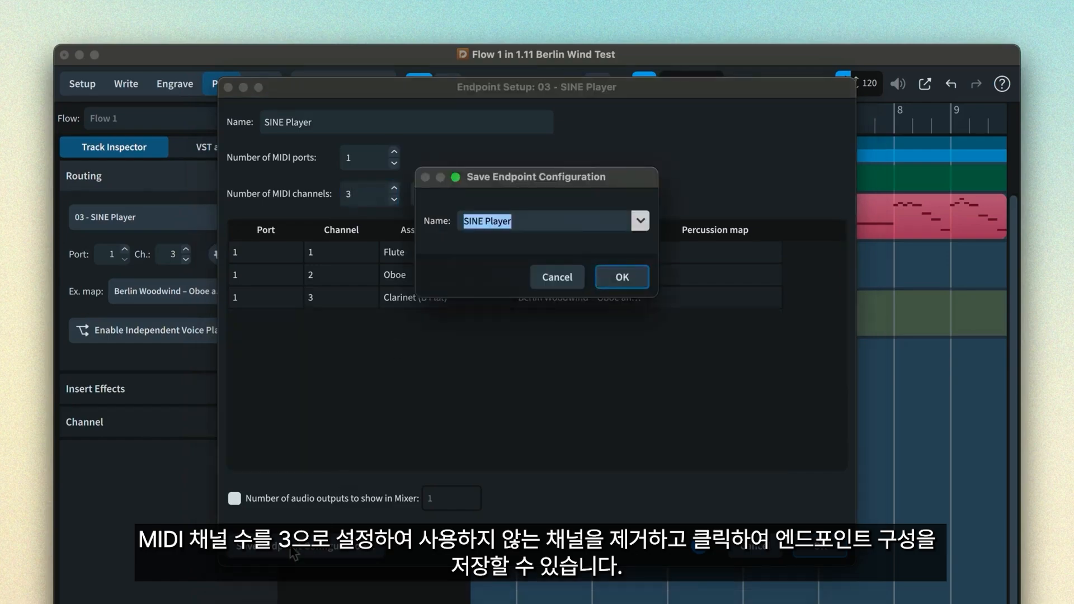
type("Berlin Woodwind Soloists")
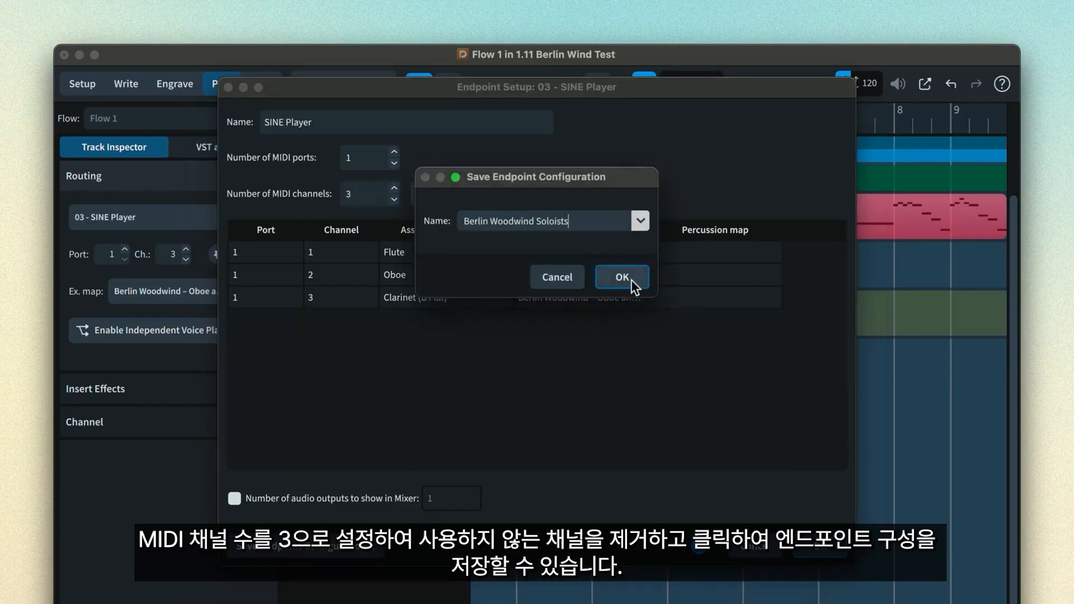
left_click(631, 279)
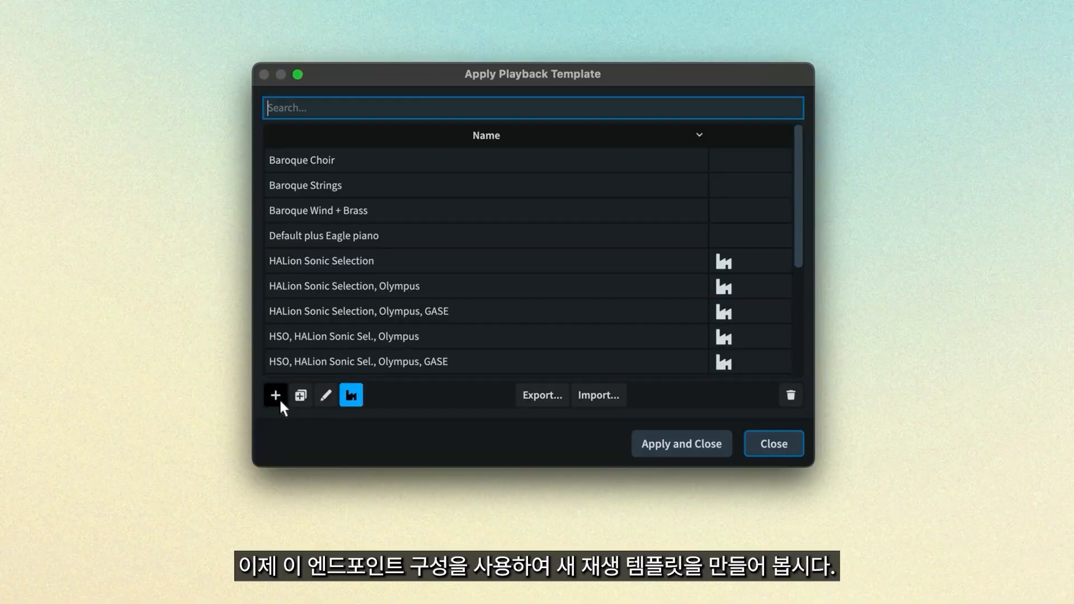
- Create a 'Berlin Woodwind' playback template with manual entries Berlin Woodwind Soloists and Eagle Piano
left_click(278, 399)
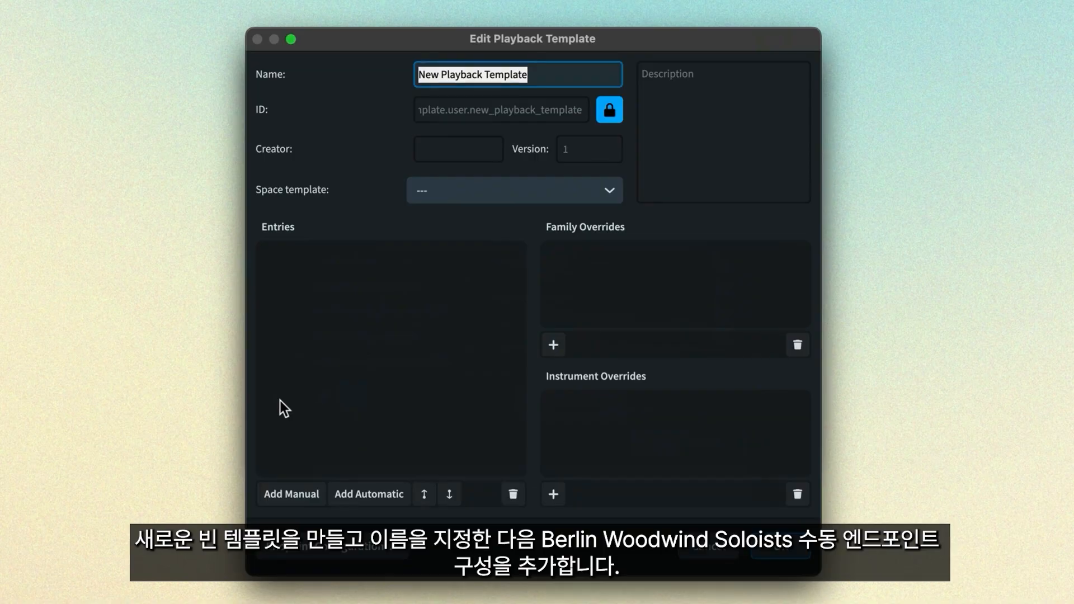
type("Berlin Woodwind")
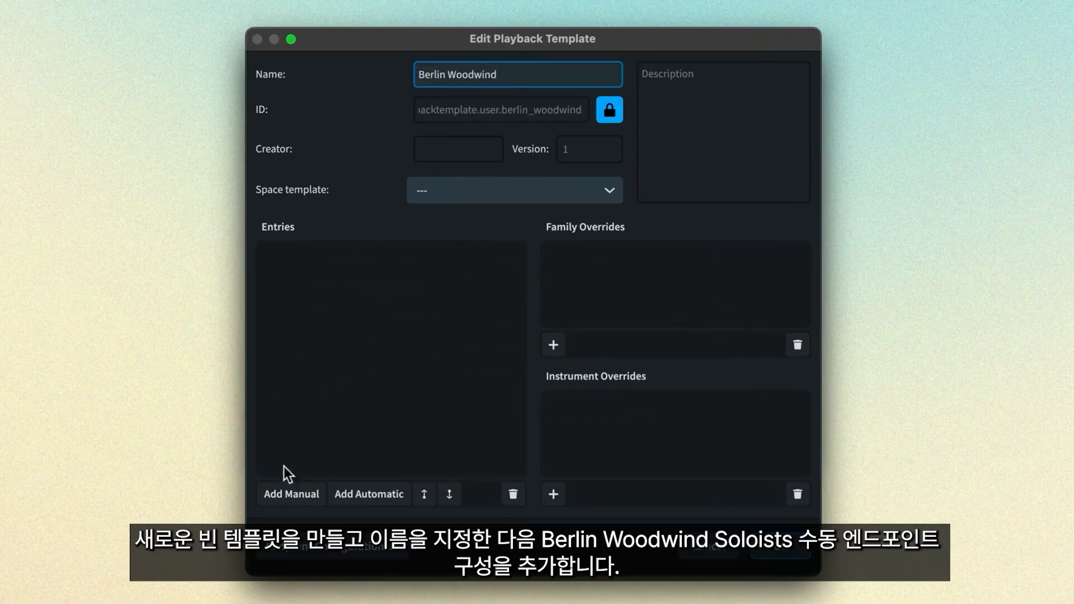
left_click(283, 497)
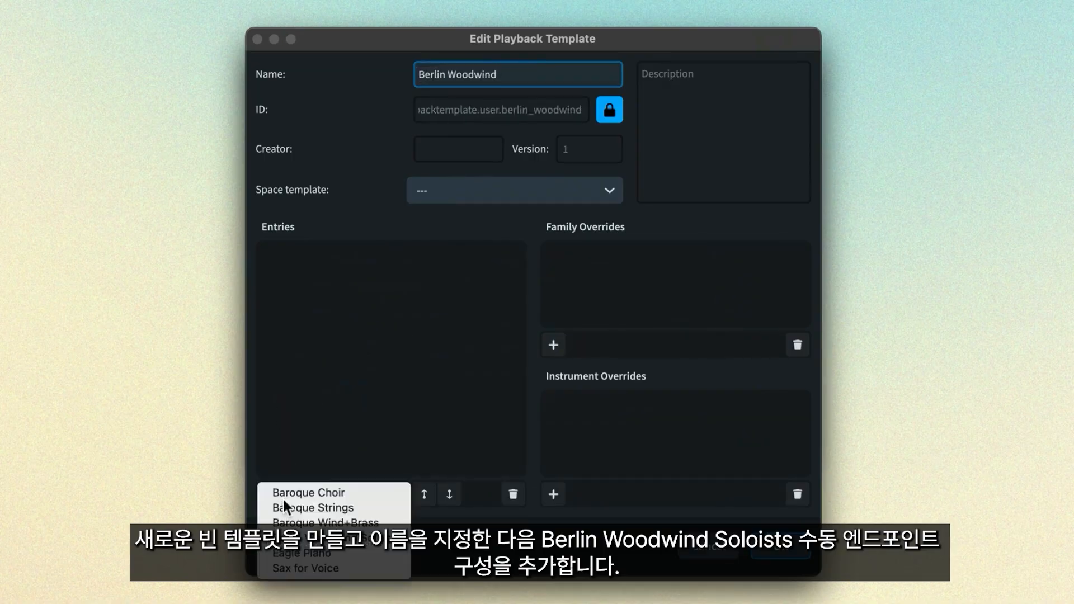
left_click(346, 540)
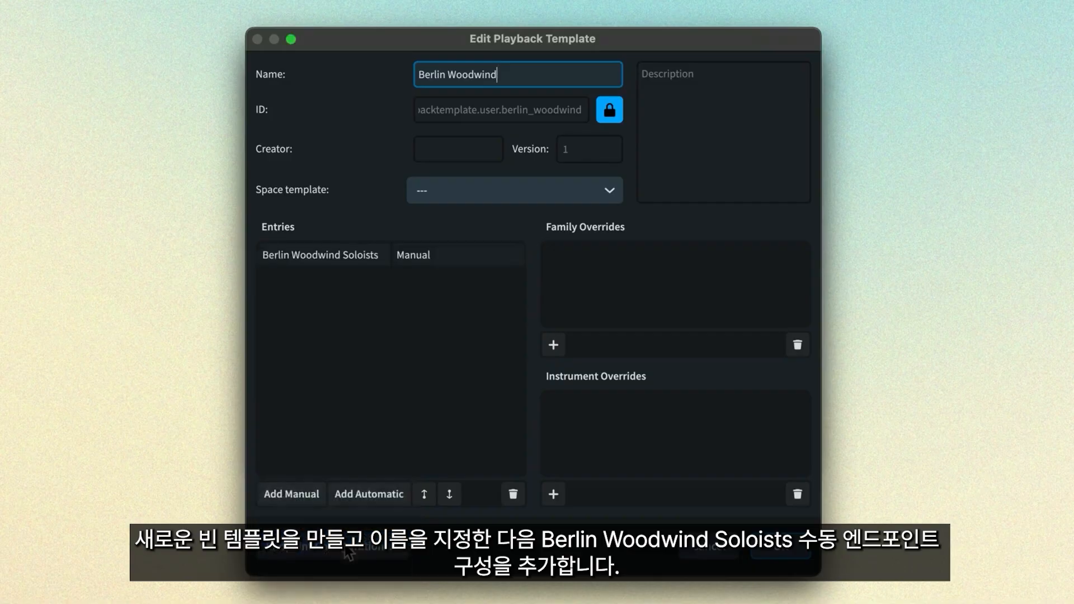
left_click(313, 496)
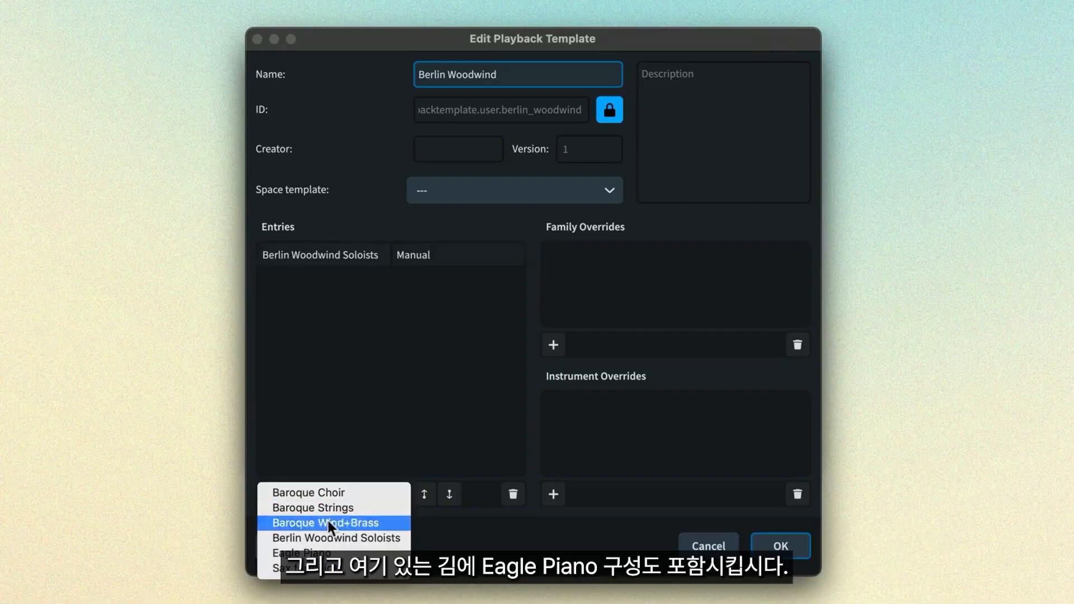
left_click(344, 553)
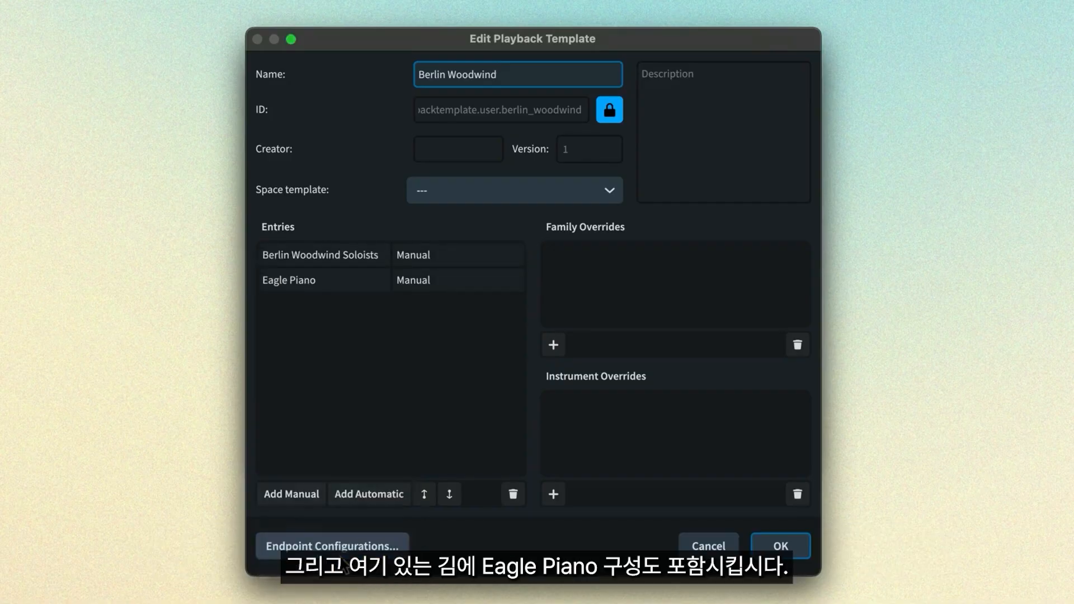
left_click(375, 258)
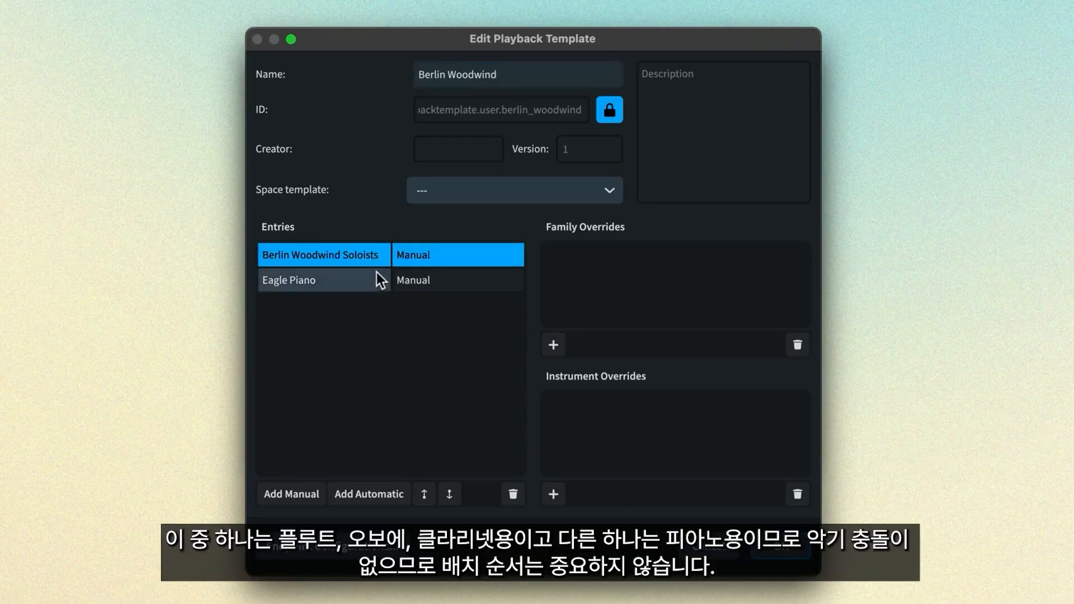
left_click(375, 280)
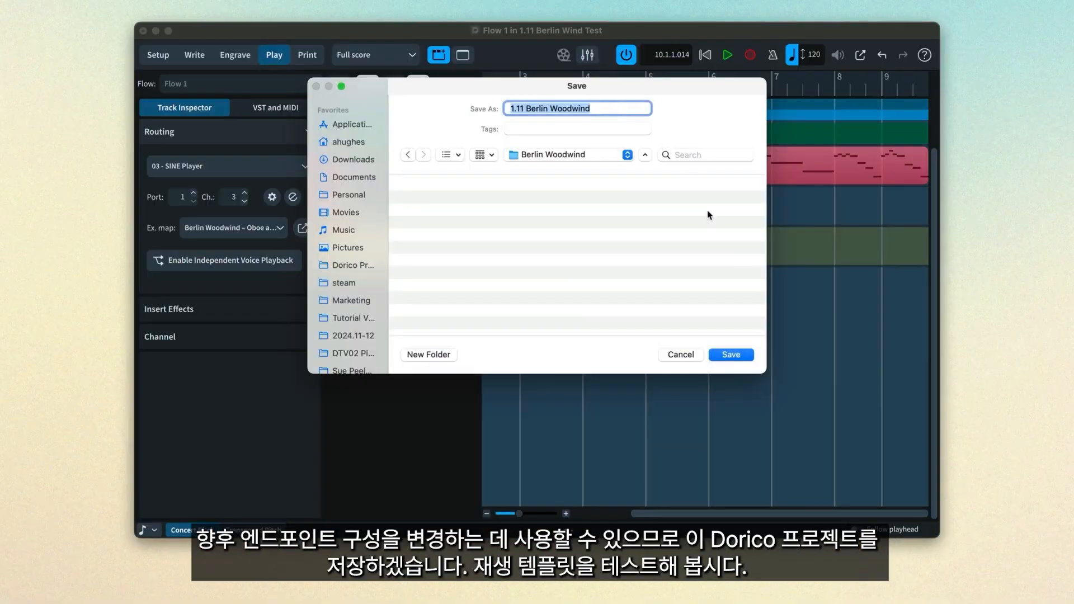
- Save the project as '1.11 Berlin Woodwind', then apply the Berlin Woodwind template to Untitled Project 13
left_click(731, 356)
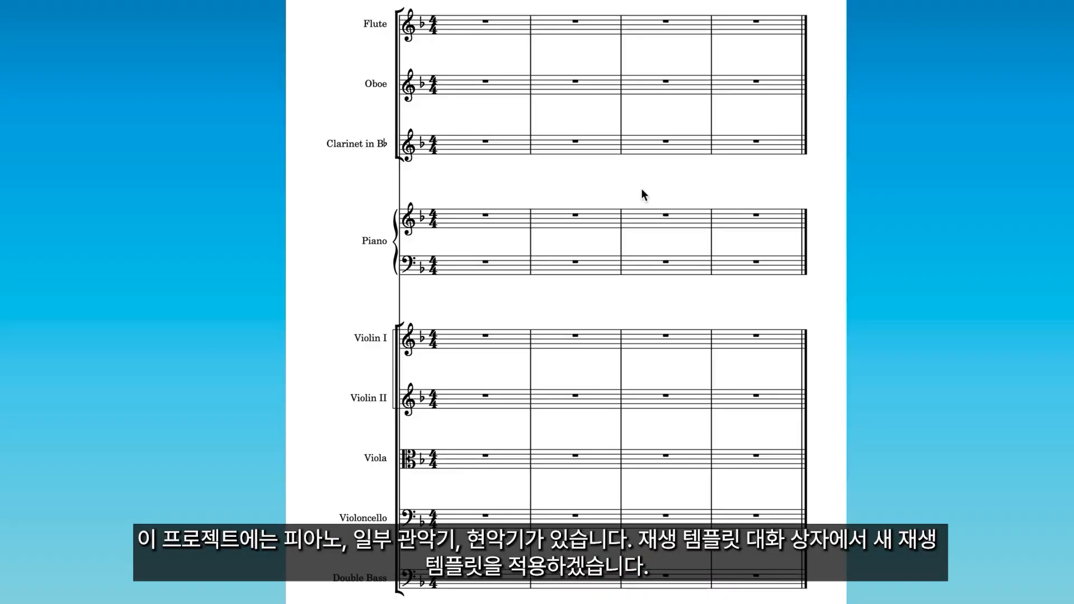
key("j")
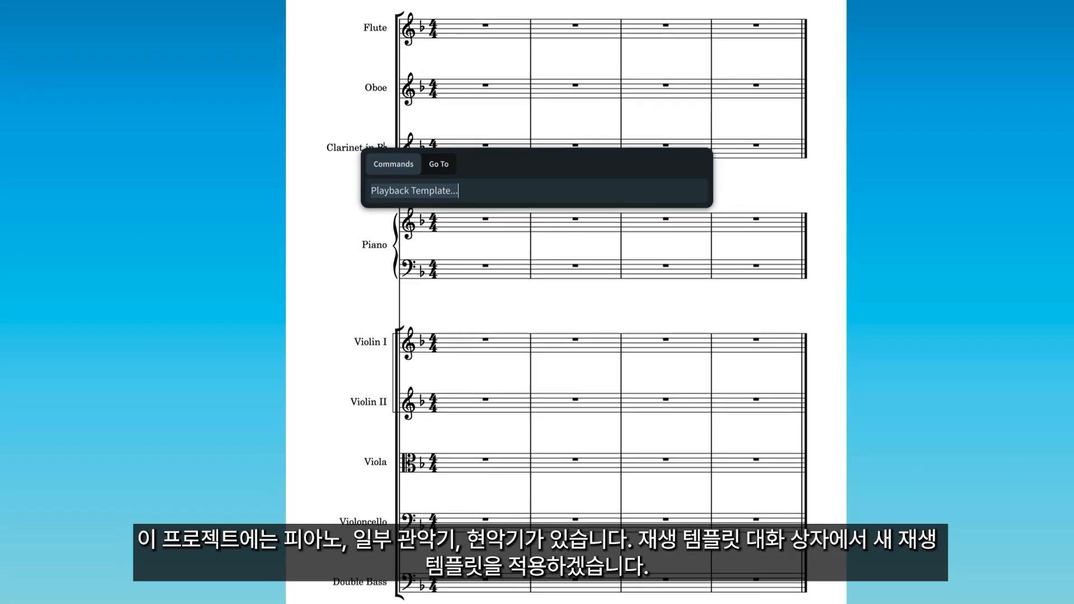
key("Return")
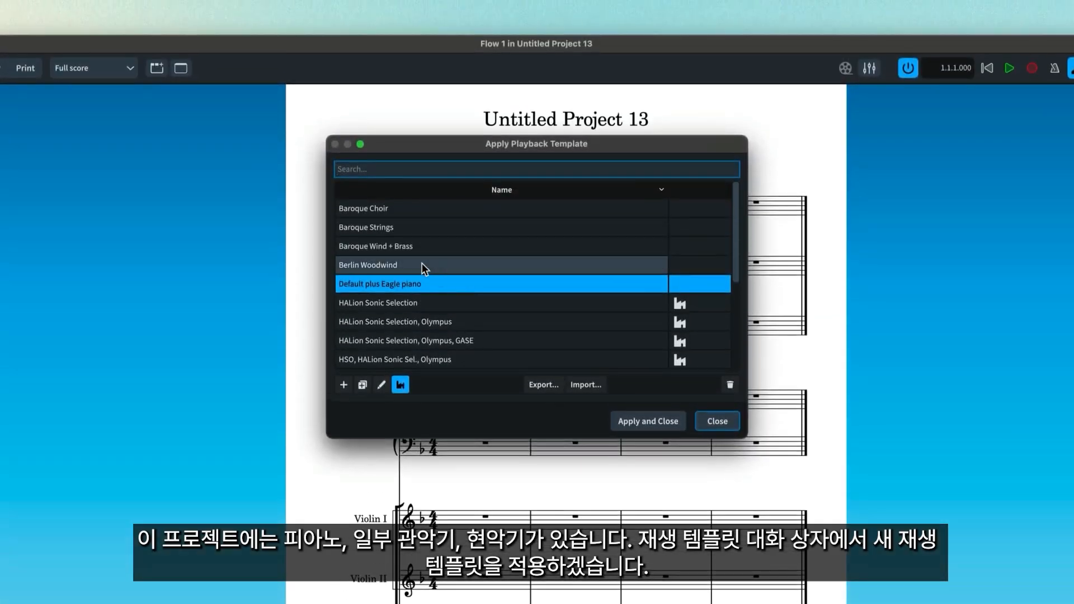
double_click(422, 145)
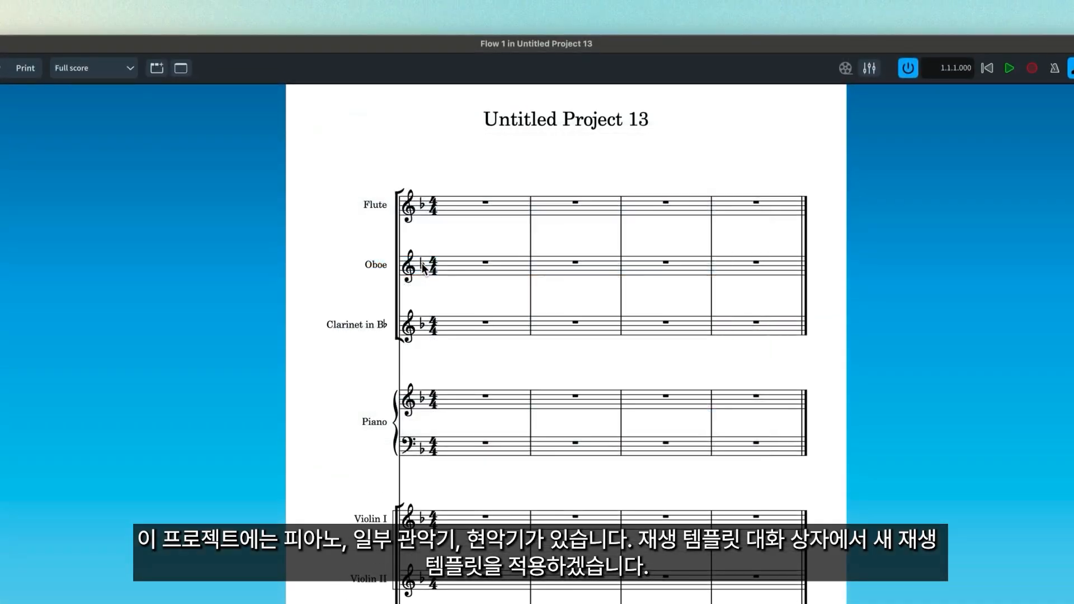
key("super+4")
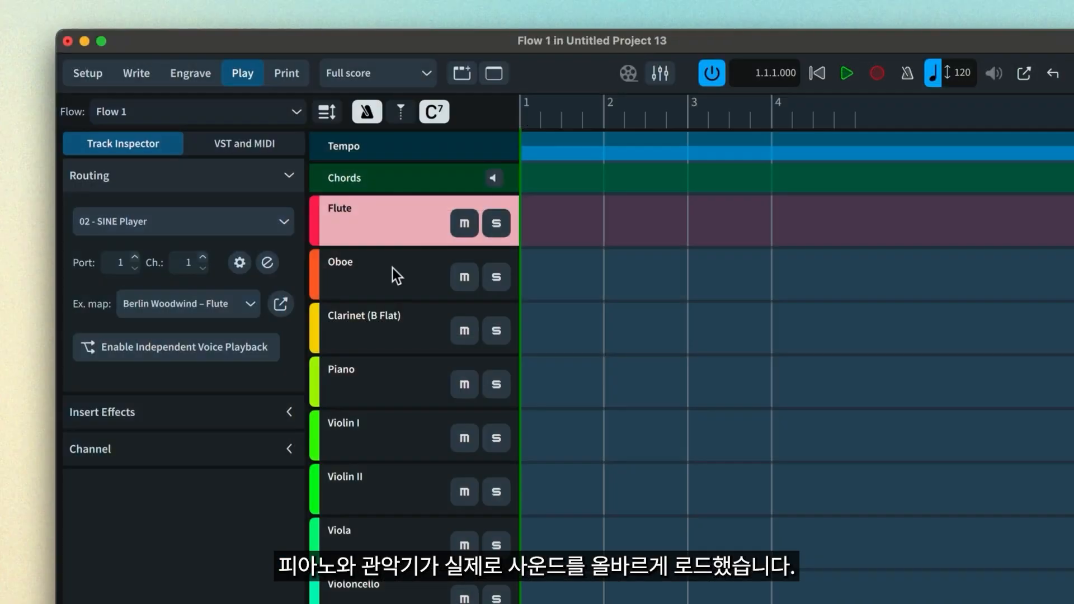
left_click(392, 273)
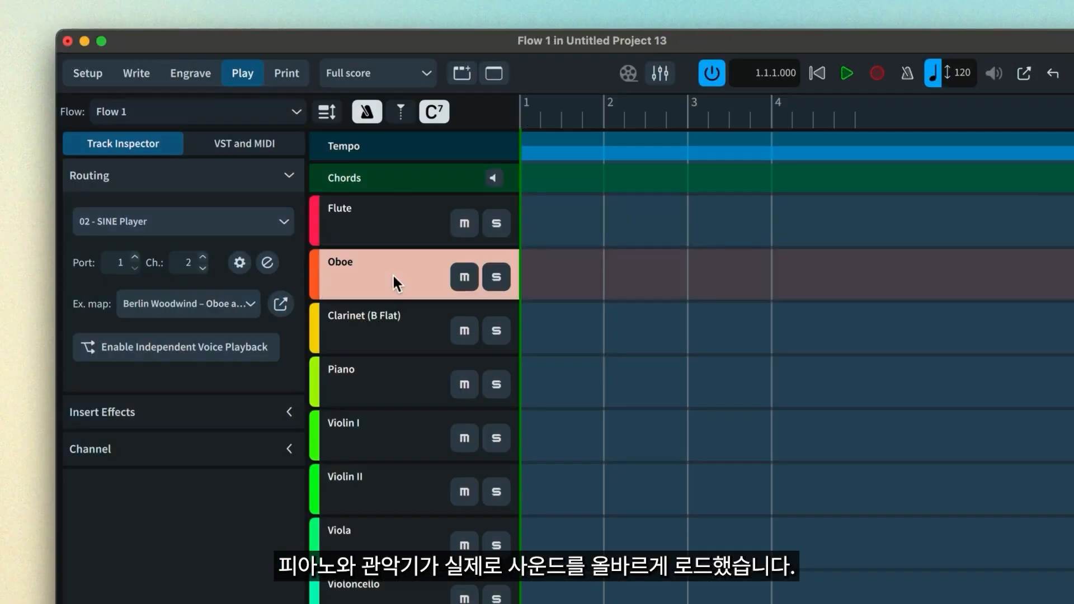
left_click(400, 342)
left_click(400, 391)
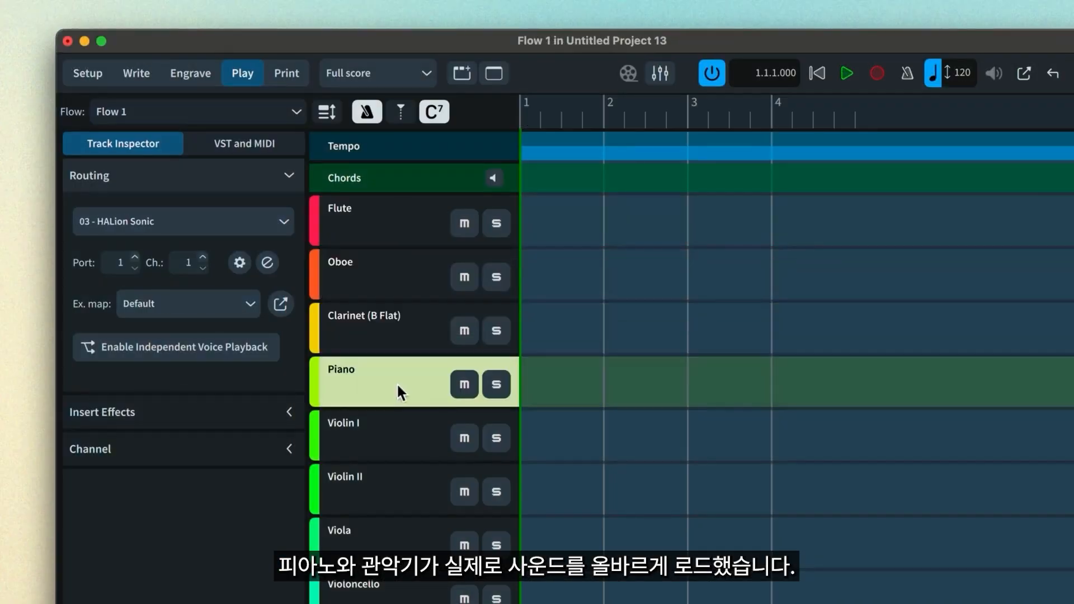
left_click(398, 432)
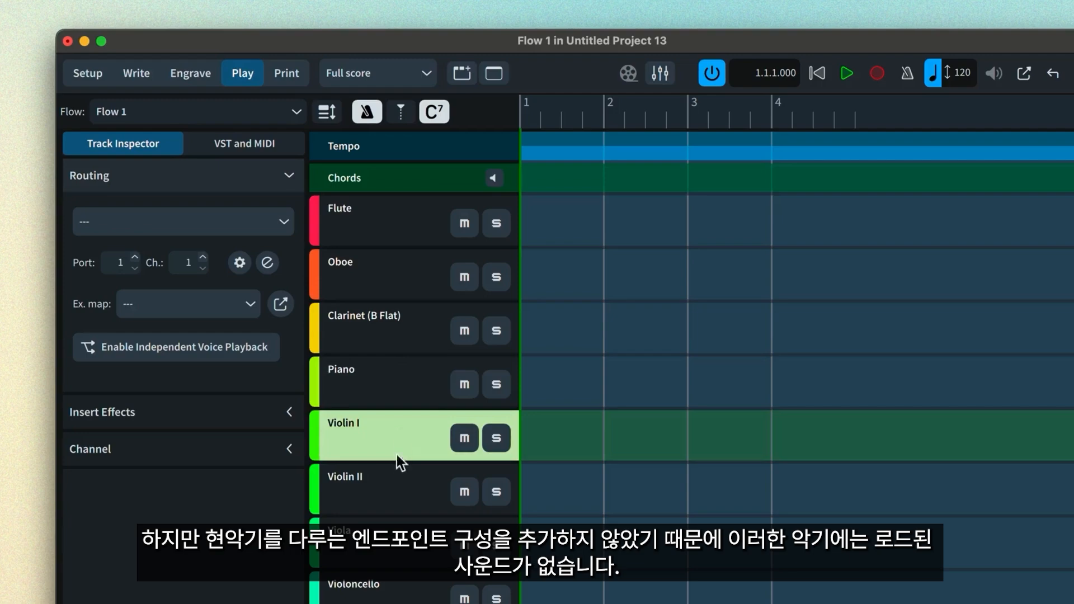
left_click(396, 488)
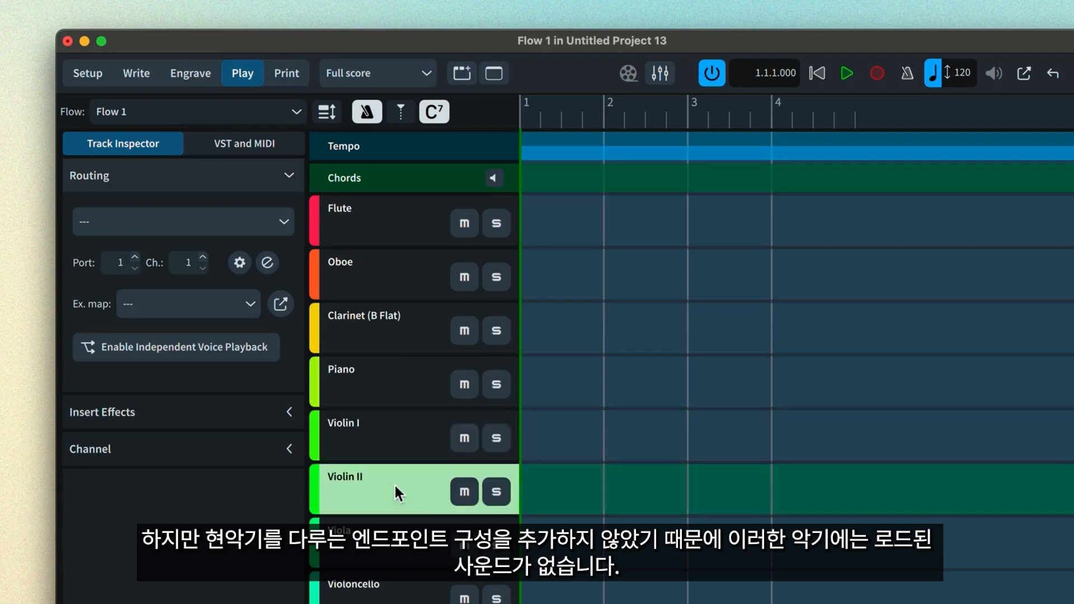
left_click(398, 546)
left_click(400, 591)
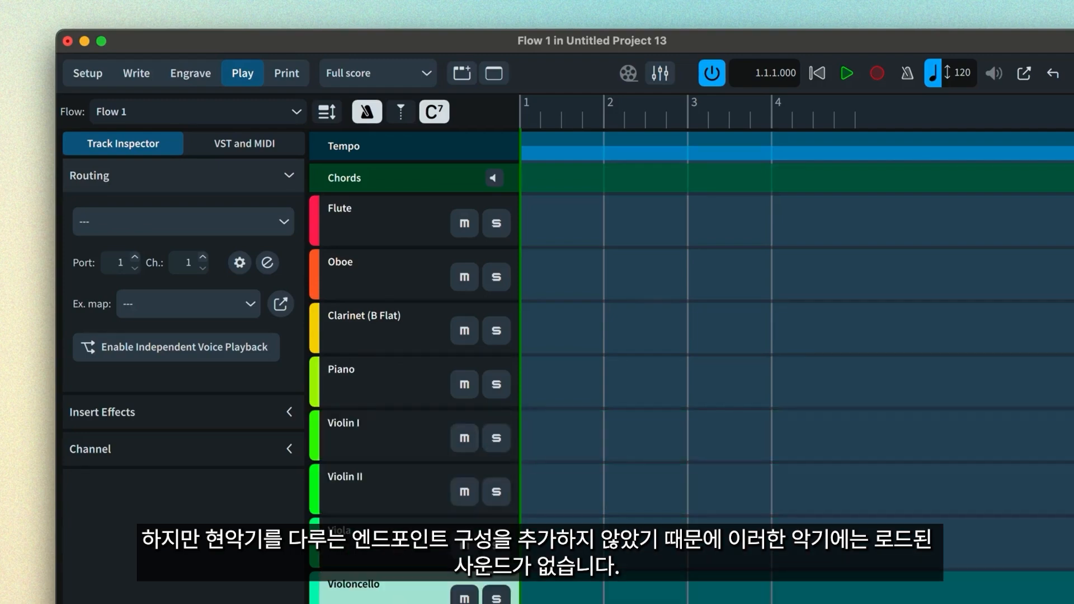
left_click(399, 603)
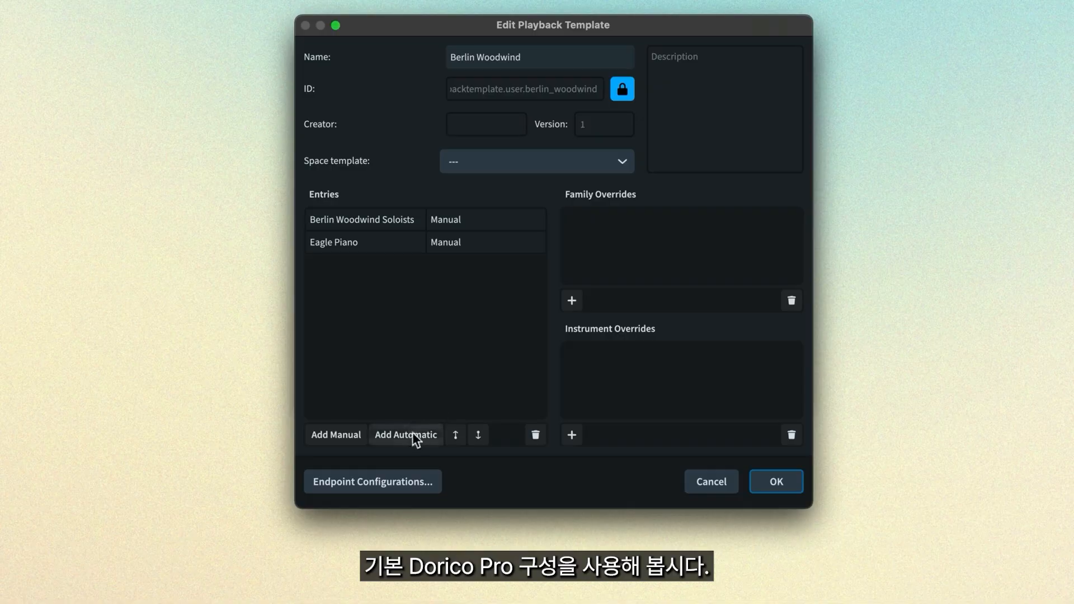
- Add an automatic Iconica Sketch fallback entry to Berlin Woodwind and list the endpoint configurations
left_click(412, 433)
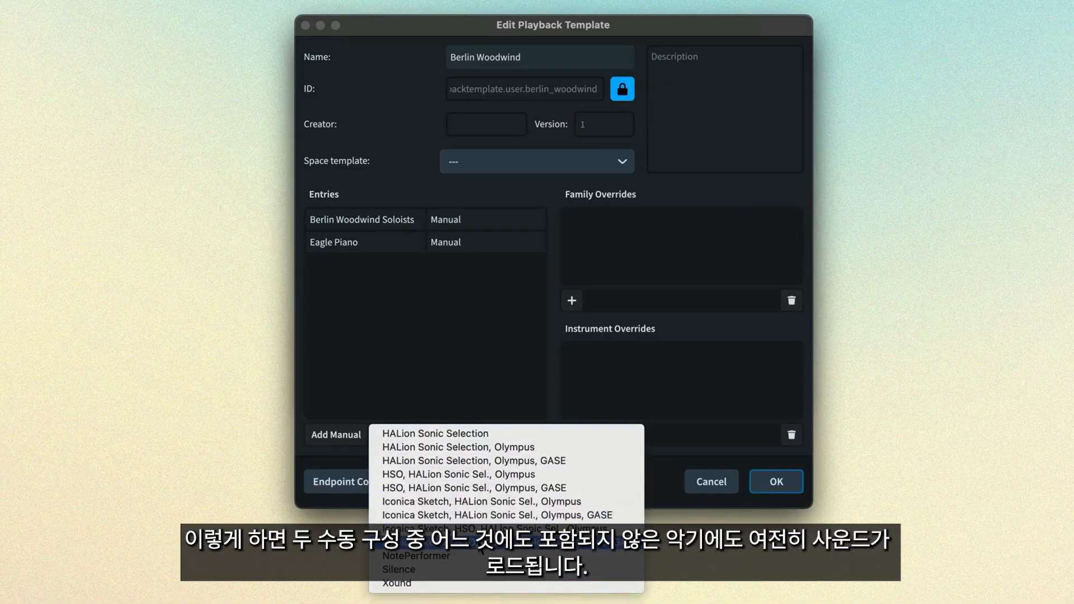
left_click(479, 546)
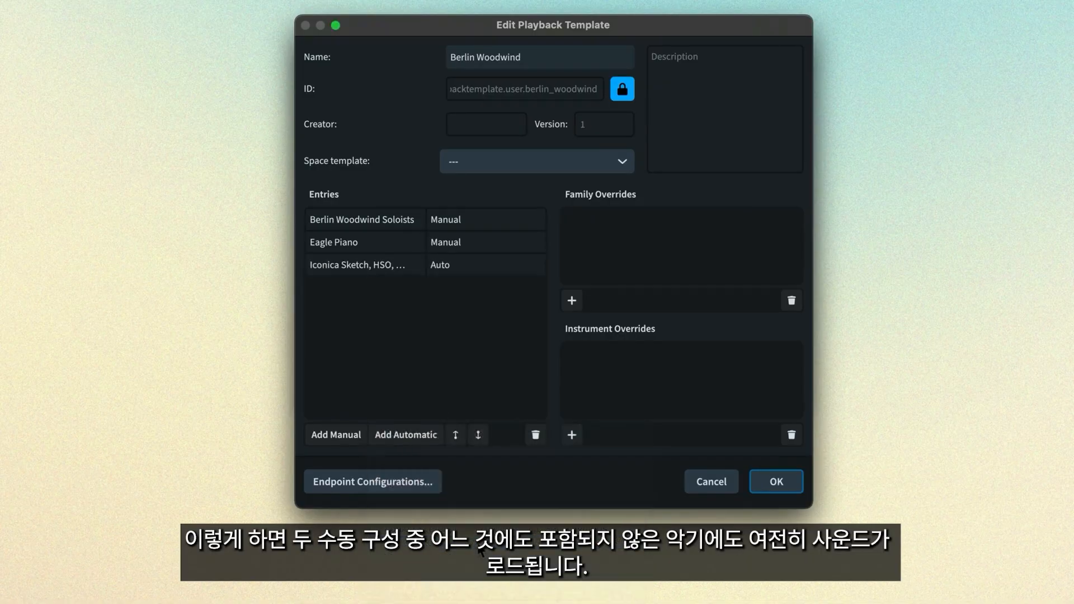
left_click(414, 266)
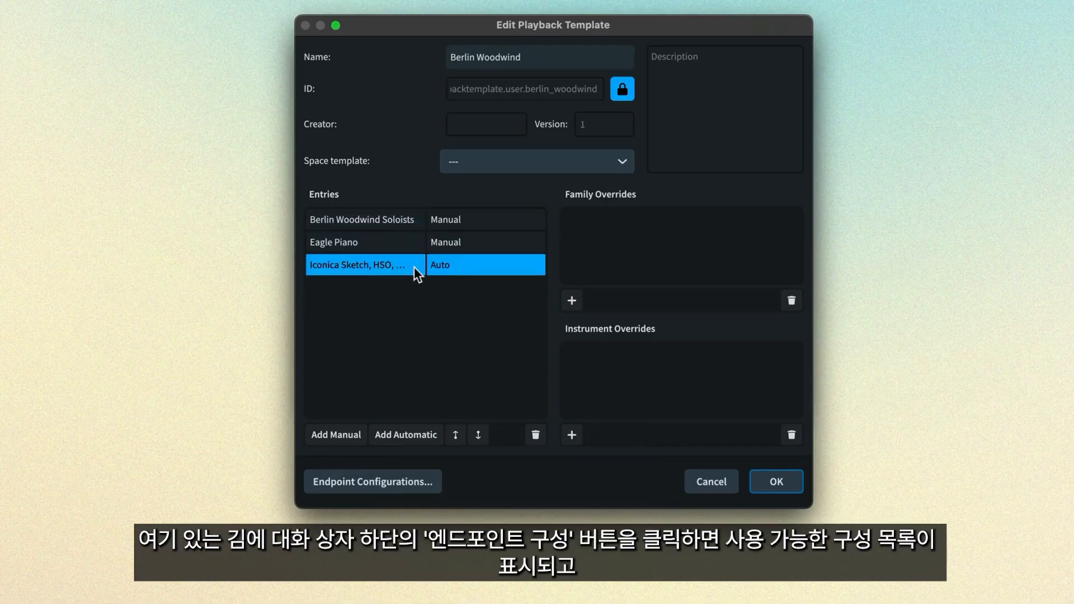
left_click(413, 489)
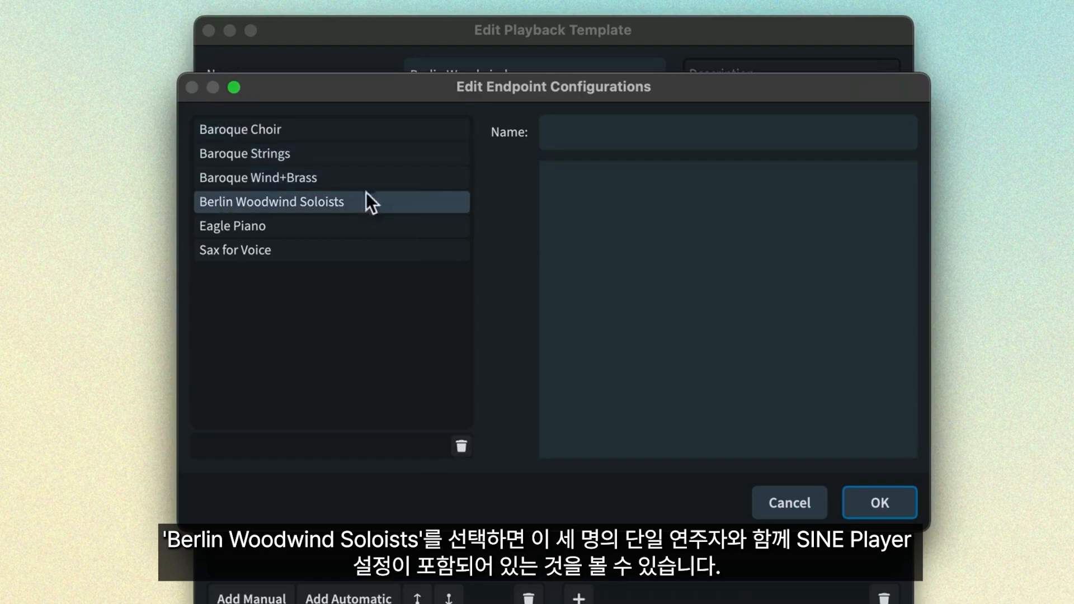
- Inspect the Berlin Woodwind Soloists configuration's SINE Player Flute, Oboe and Clarinet entries
left_click(355, 203)
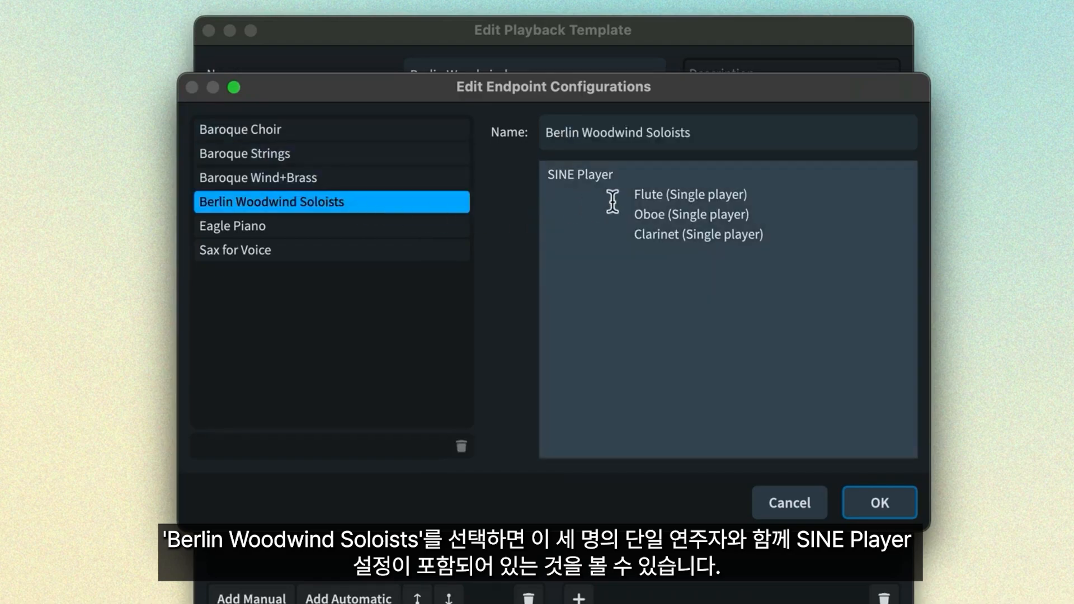
left_click_drag(615, 174, 532, 175)
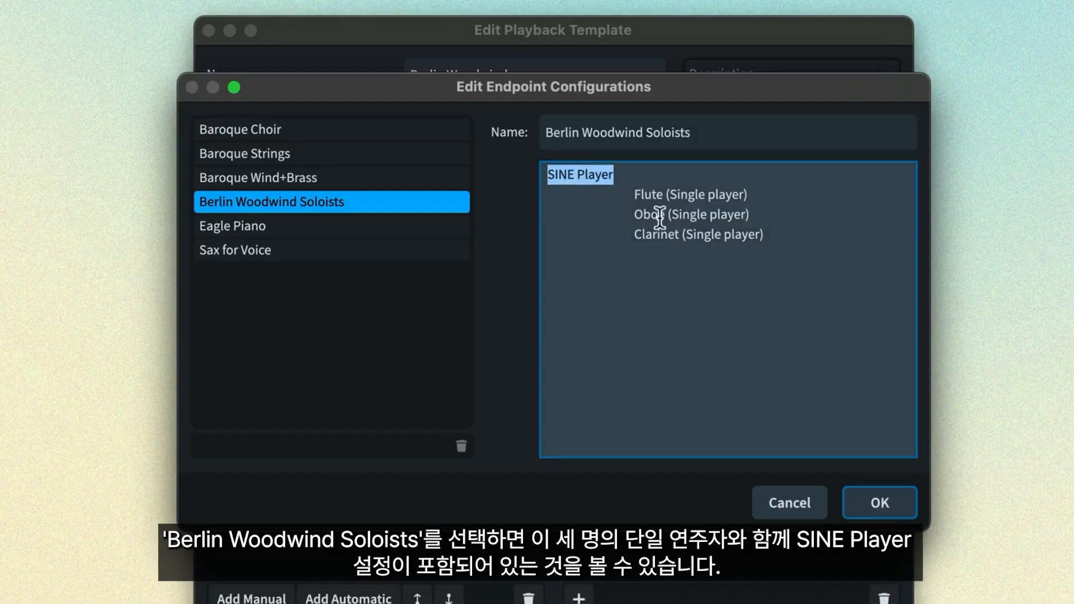
left_click(751, 228)
left_click_drag(751, 228, 638, 194)
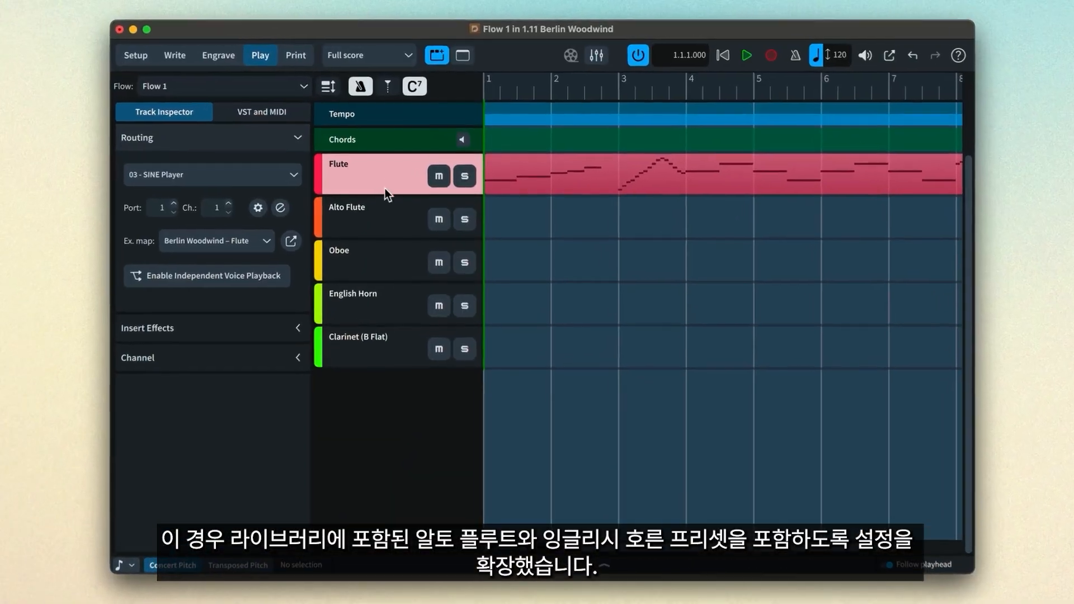
- Check the routing of the Alto Flute and English Horn tracks
left_click(374, 219)
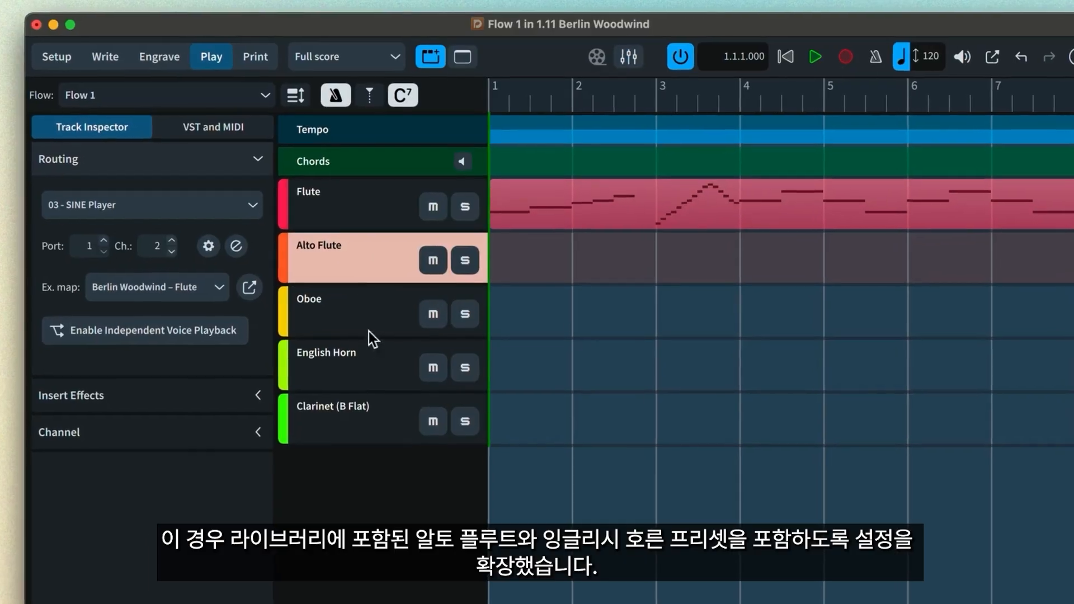
left_click(366, 367)
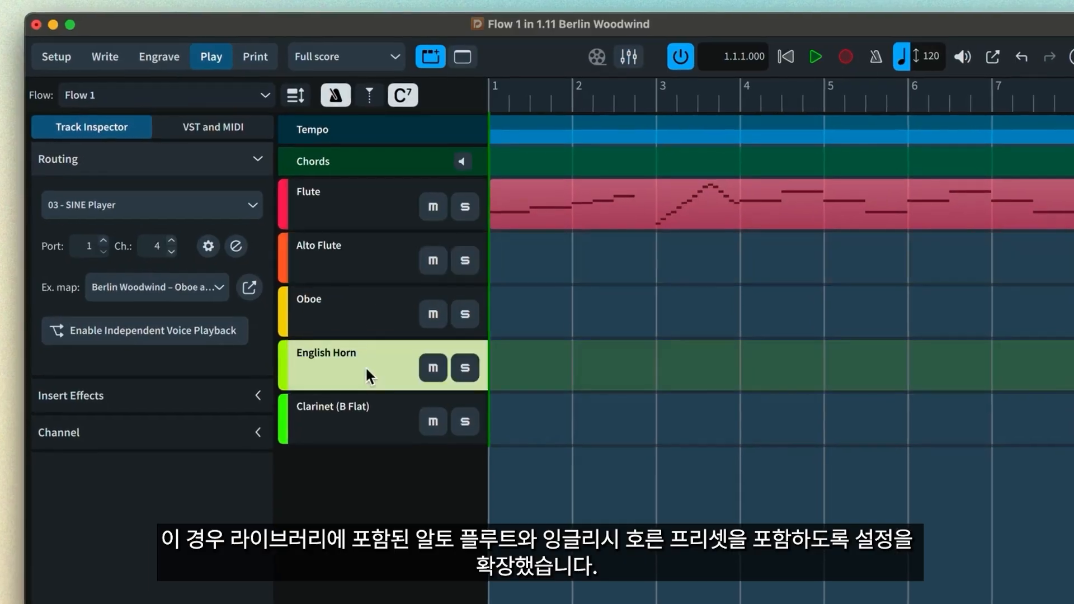
- Overwrite the Berlin Woodwind Soloists configuration with the current five-instrument SINE Player setup
left_click(210, 251)
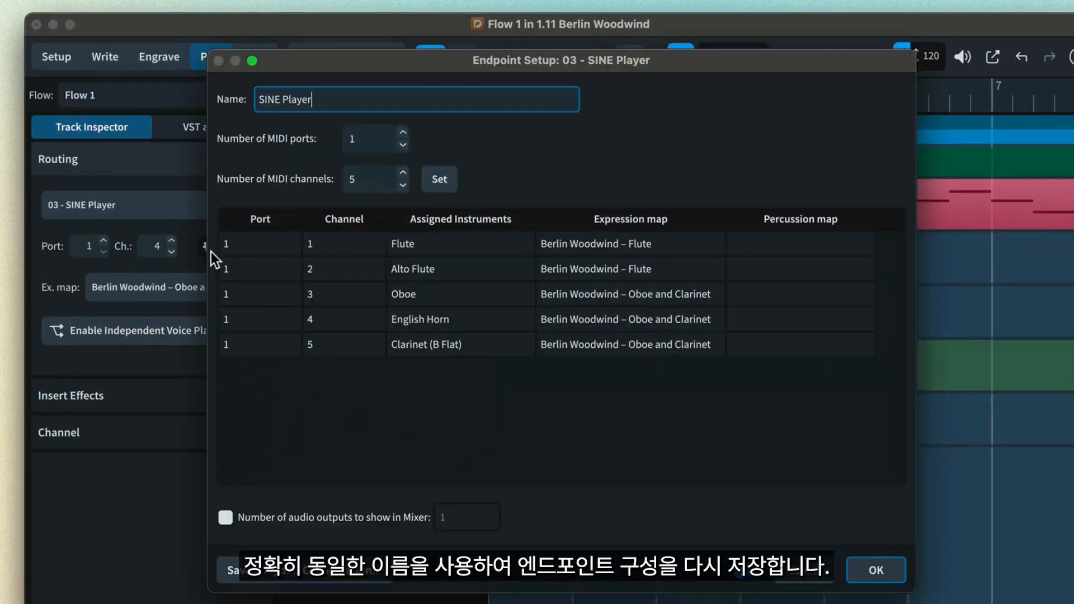
left_click(331, 581)
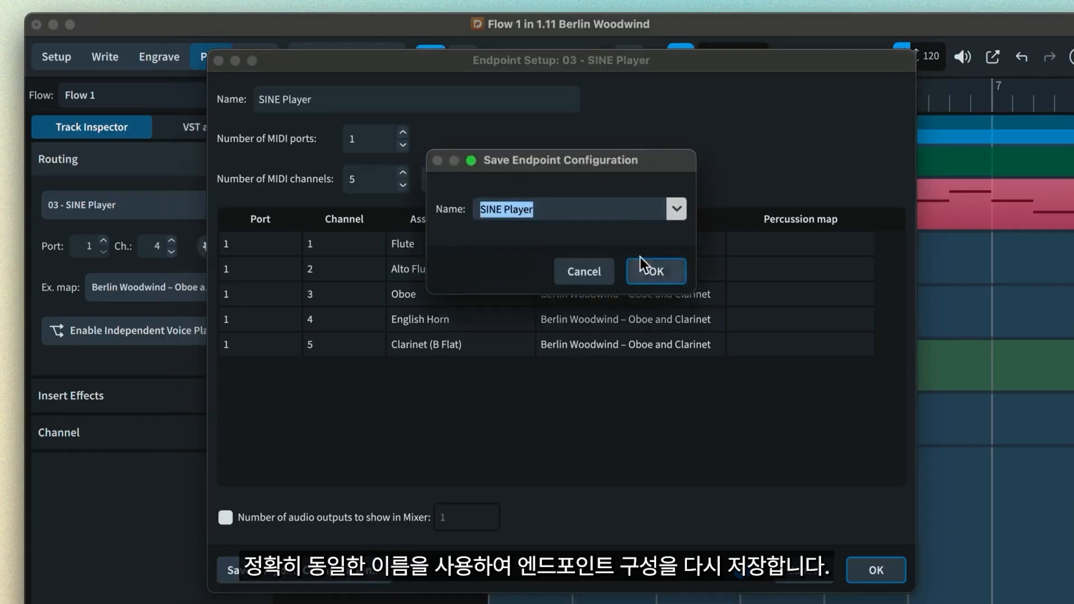
left_click(676, 209)
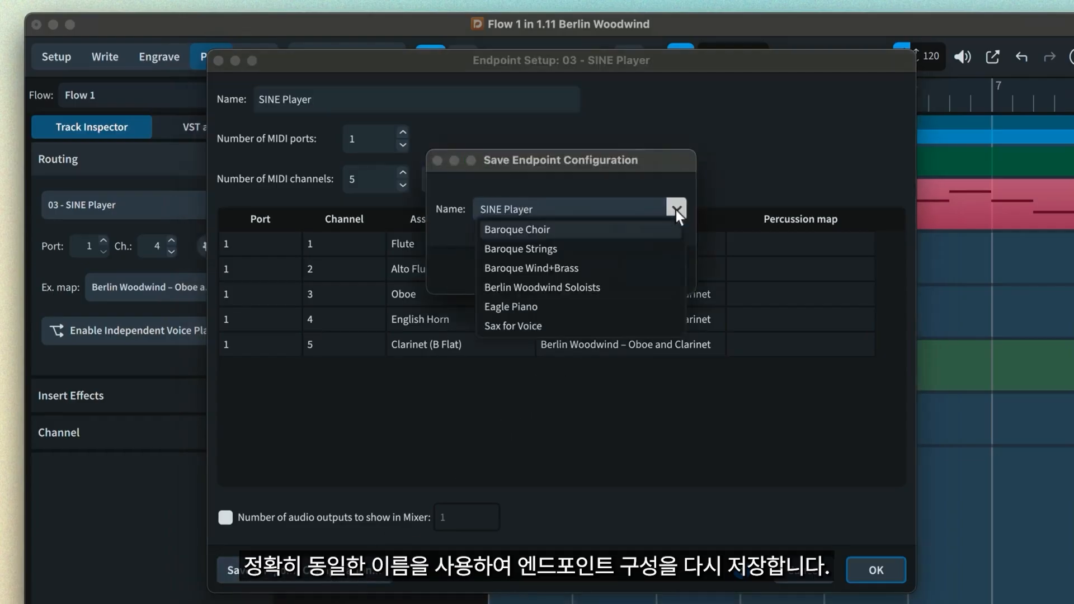
left_click(605, 285)
left_click(650, 269)
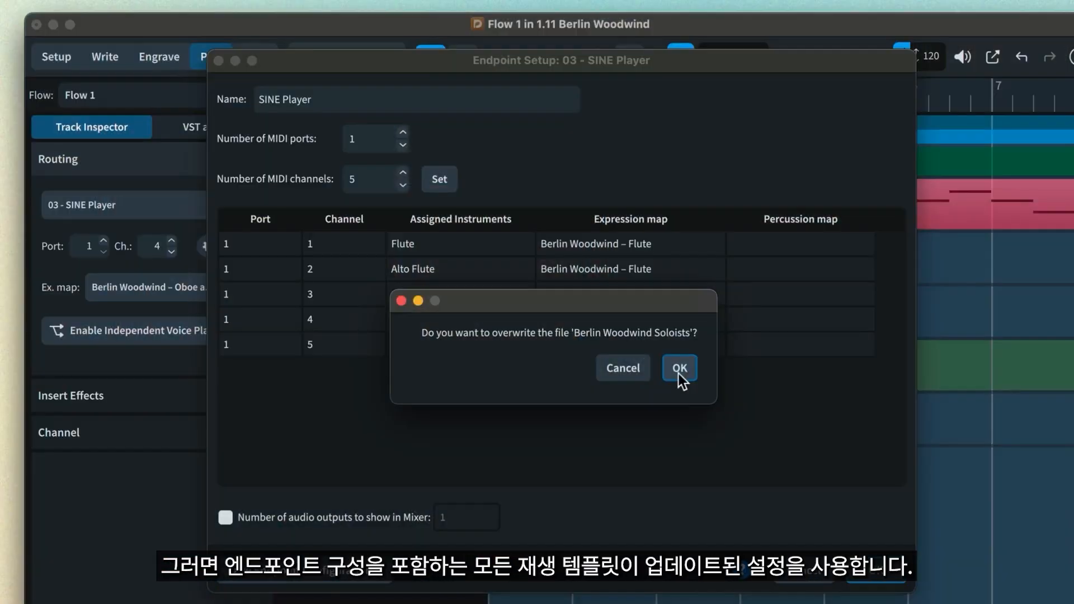
left_click(680, 369)
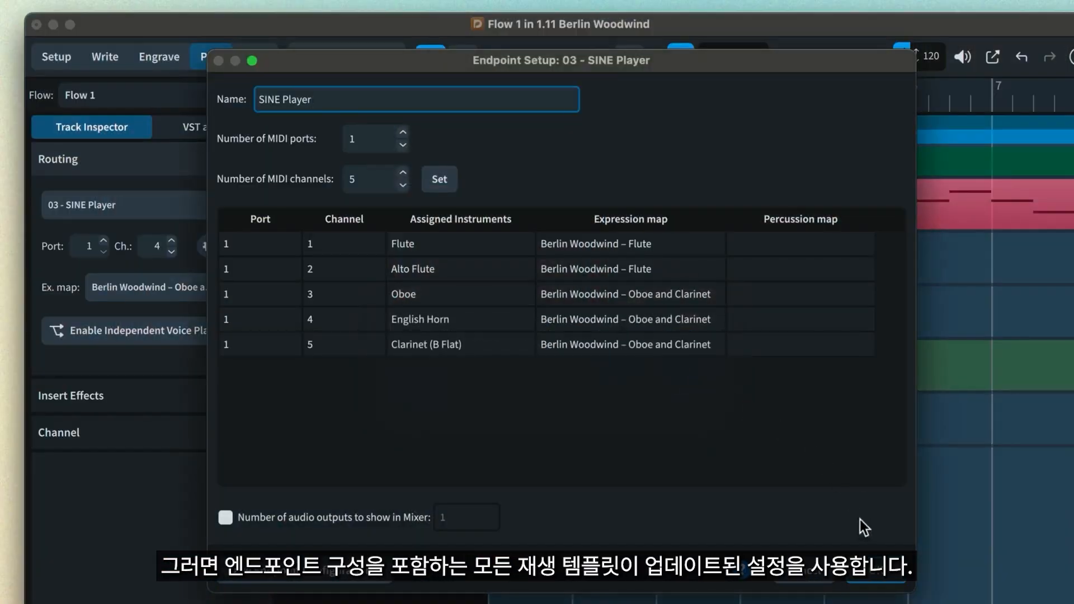
left_click(870, 576)
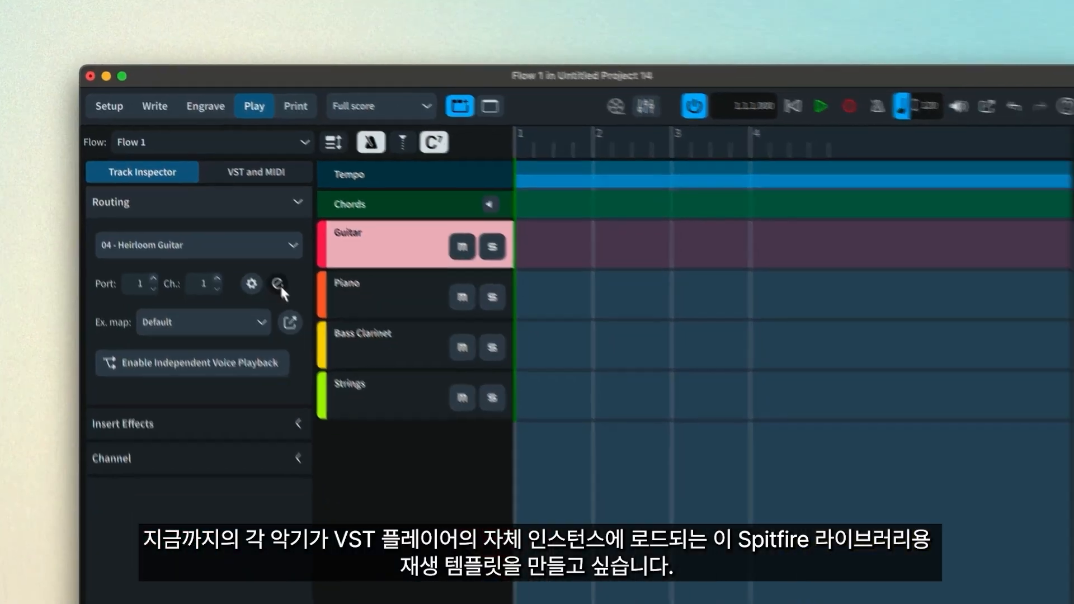
- View the separate Heirloom Guitar and Heirloom Piano plugin instances on the Guitar and Piano tracks
left_click(300, 307)
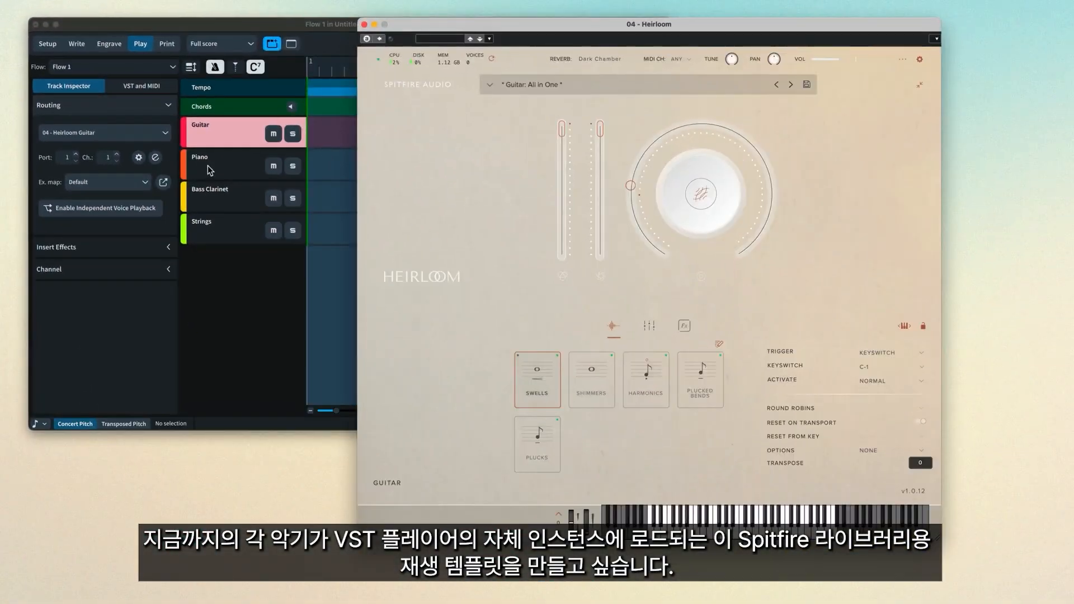
left_click(209, 171)
left_click(157, 162)
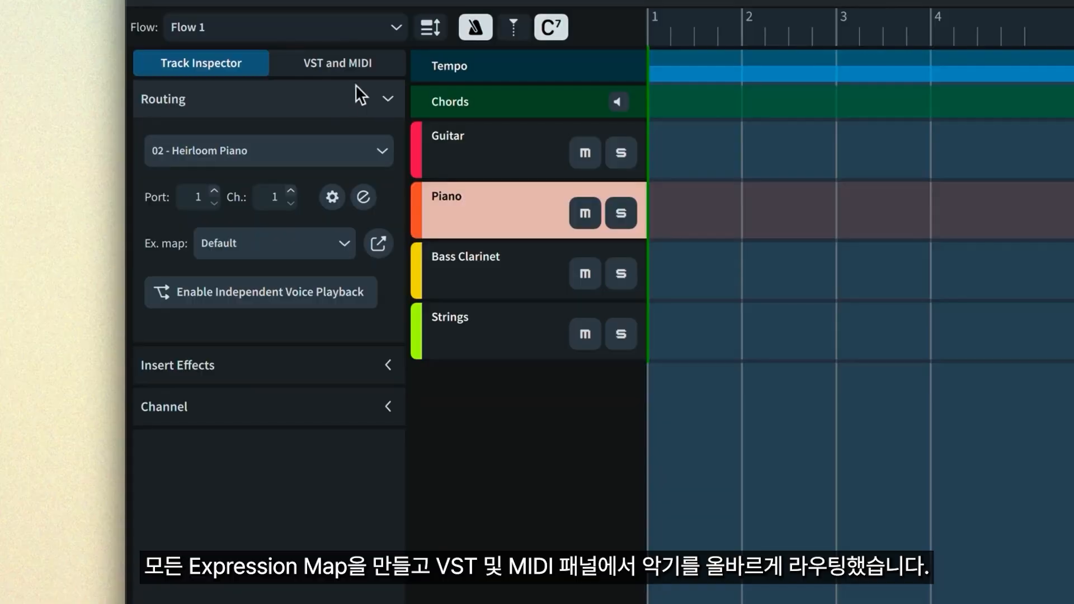
- Save all the project's Heirloom VST instruments as the 'Spitfire Heirloom' endpoint configuration
left_click(357, 69)
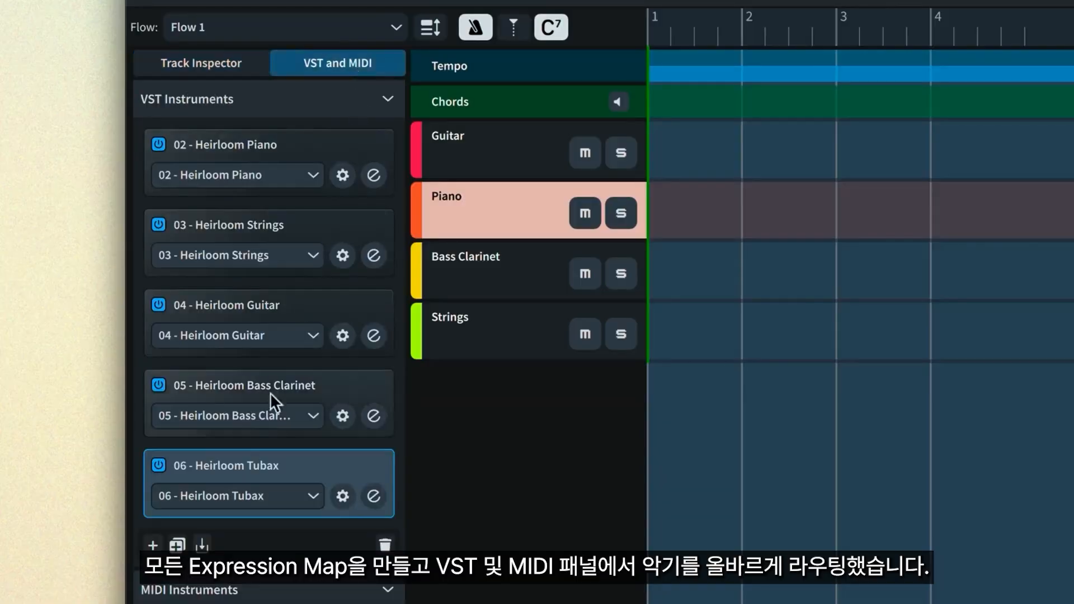
left_click(203, 546)
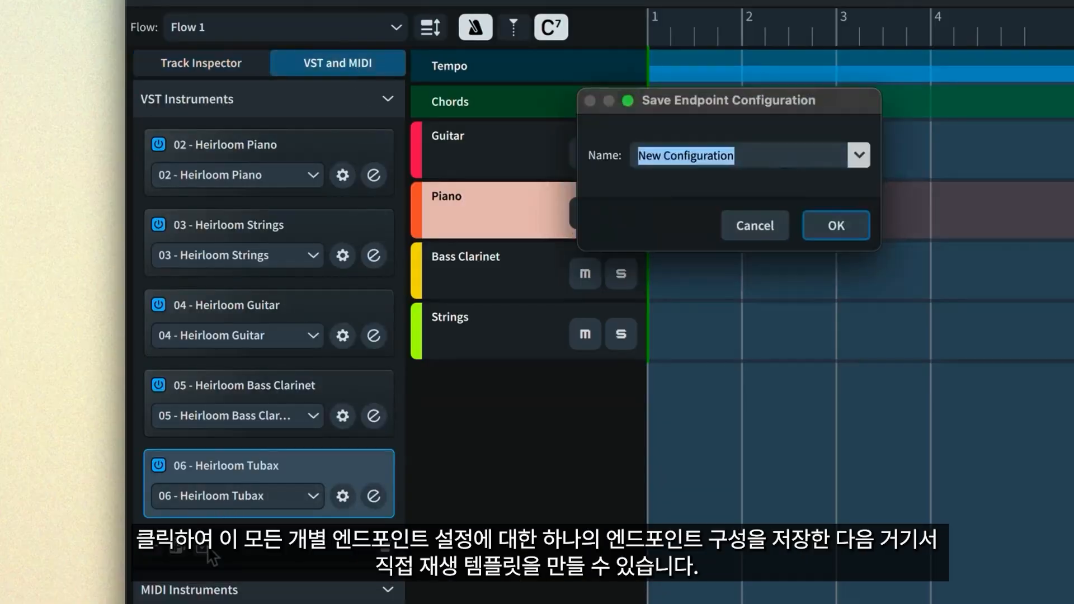
type("Spitfire Heirloom")
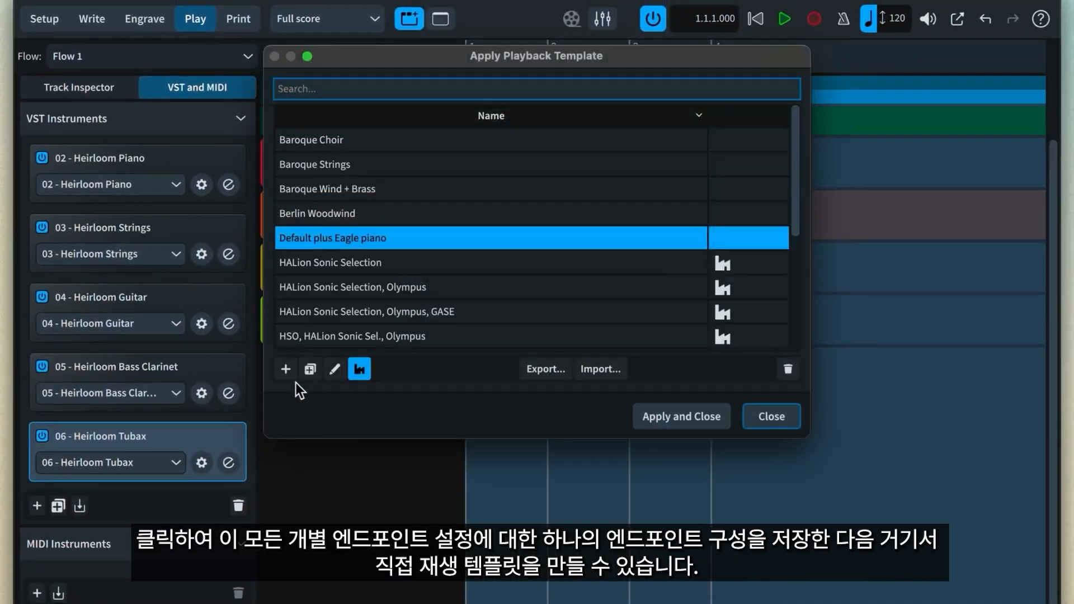
left_click(288, 371)
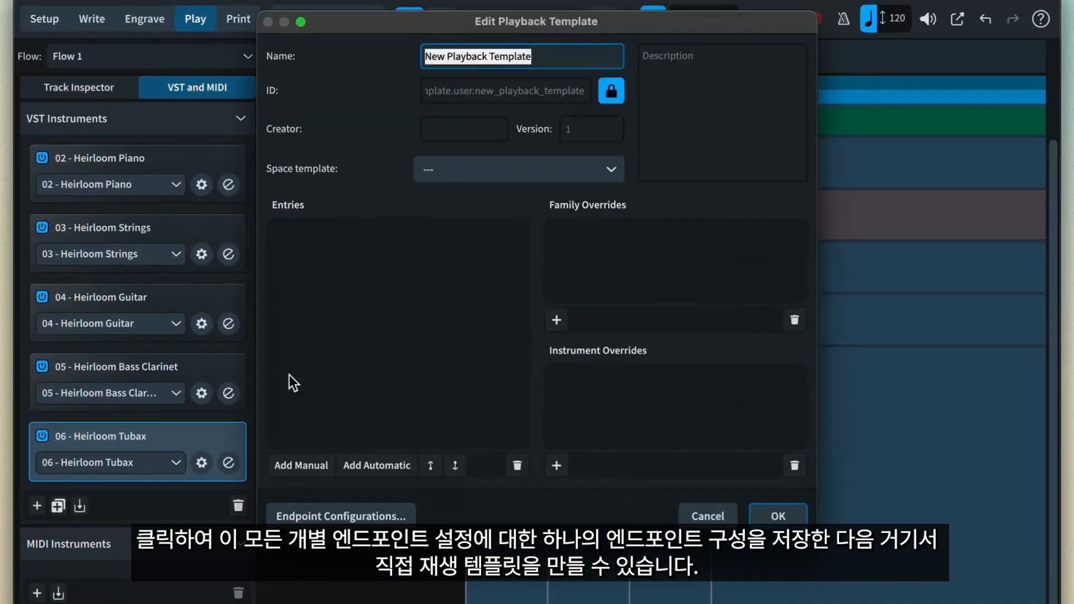
- Name the template 'Spitfire Heirloom' with a Spitfire Heirloom manual entry and Iconica Sketch automatic fallback
type("Spitfire Heirloom")
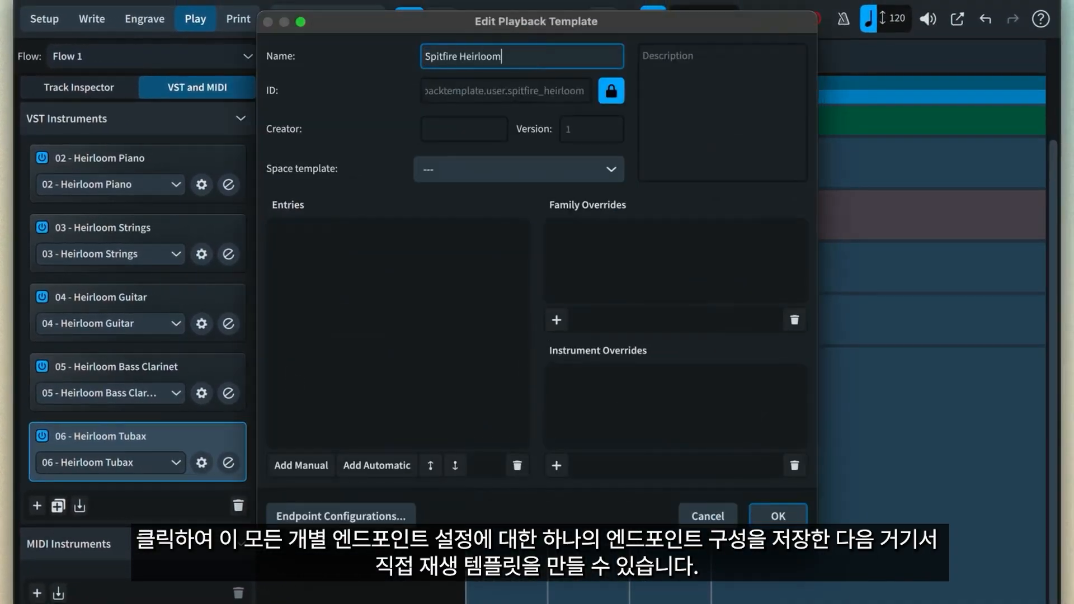
left_click(306, 461)
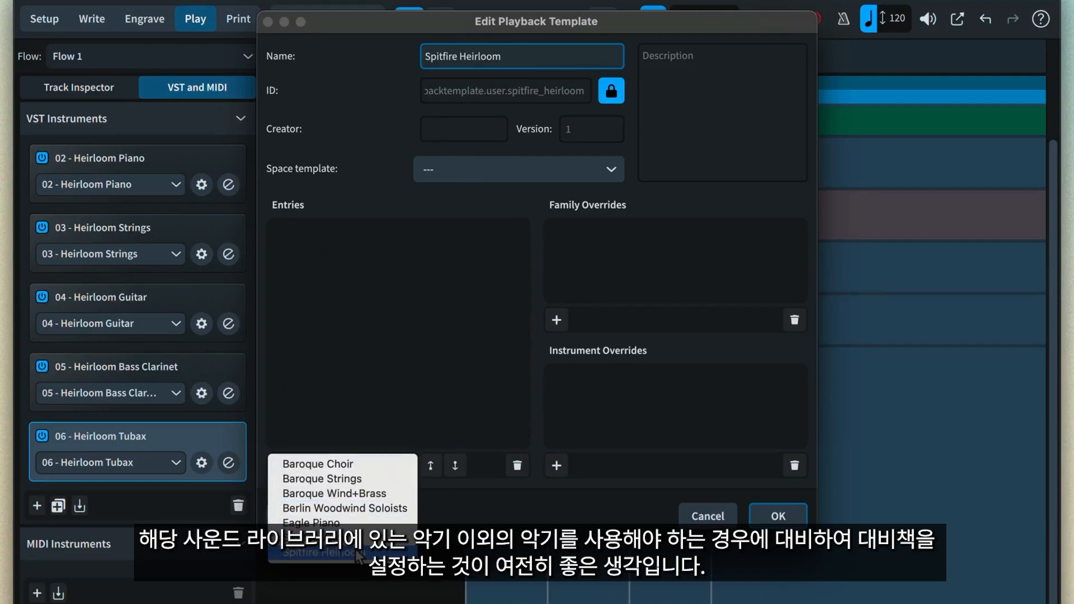
left_click(355, 549)
left_click(388, 469)
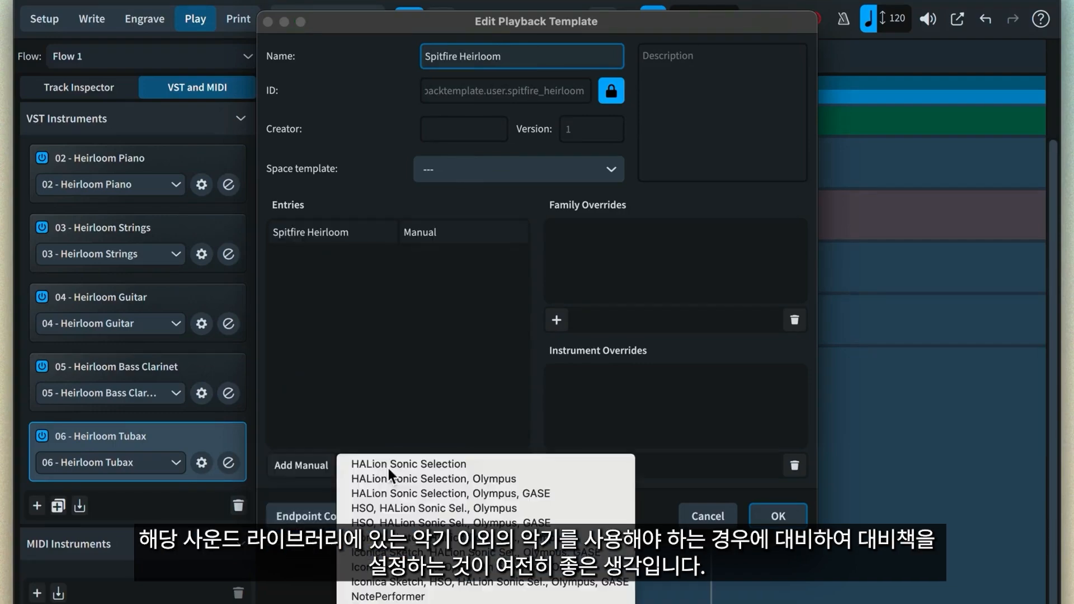
left_click(450, 584)
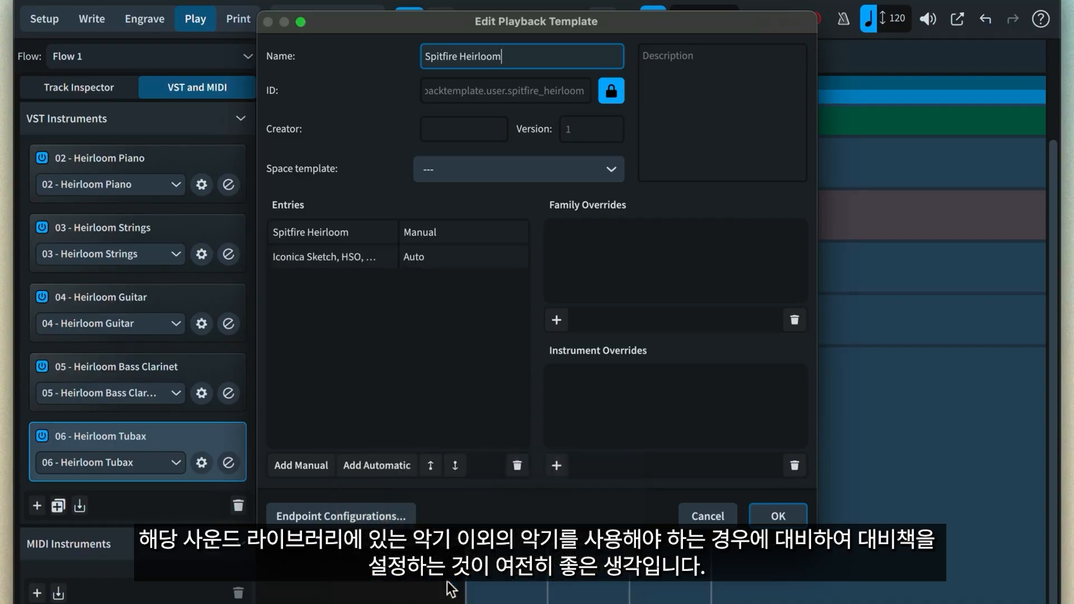